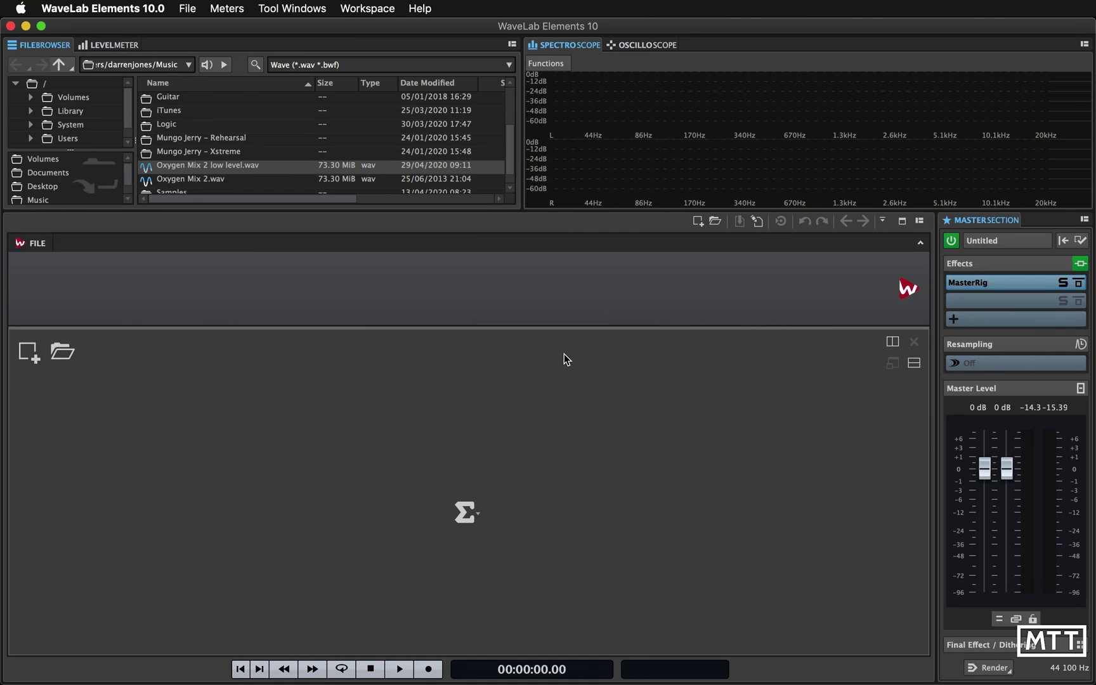
# Open Oxygen Mix 2 low level.wav from the File Browser in the Audio Editor
pyautogui.doubleClick(183, 167)
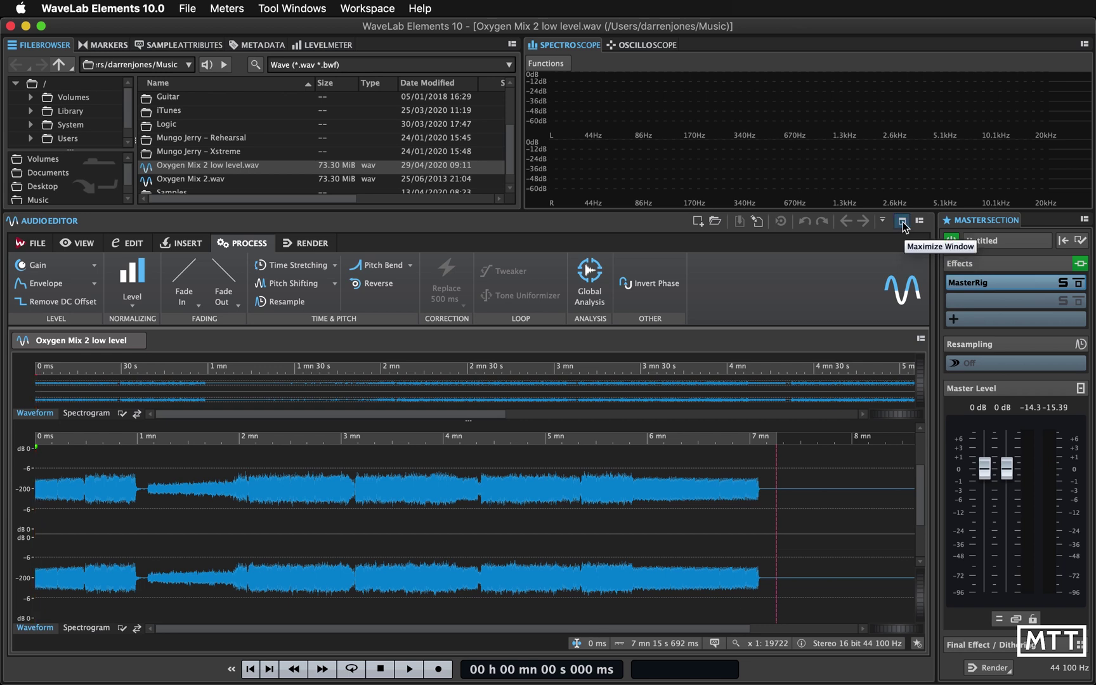
# Maximize the Audio Editor, restore it, then maximize it again
pyautogui.click(902, 222)
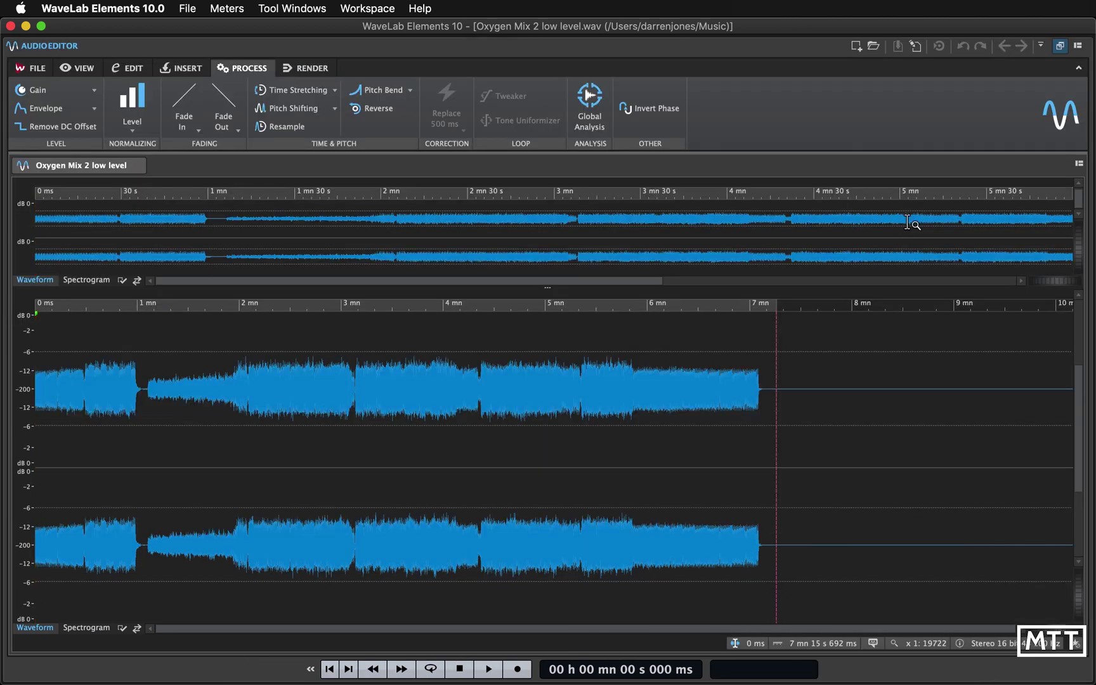
pyautogui.click(1059, 46)
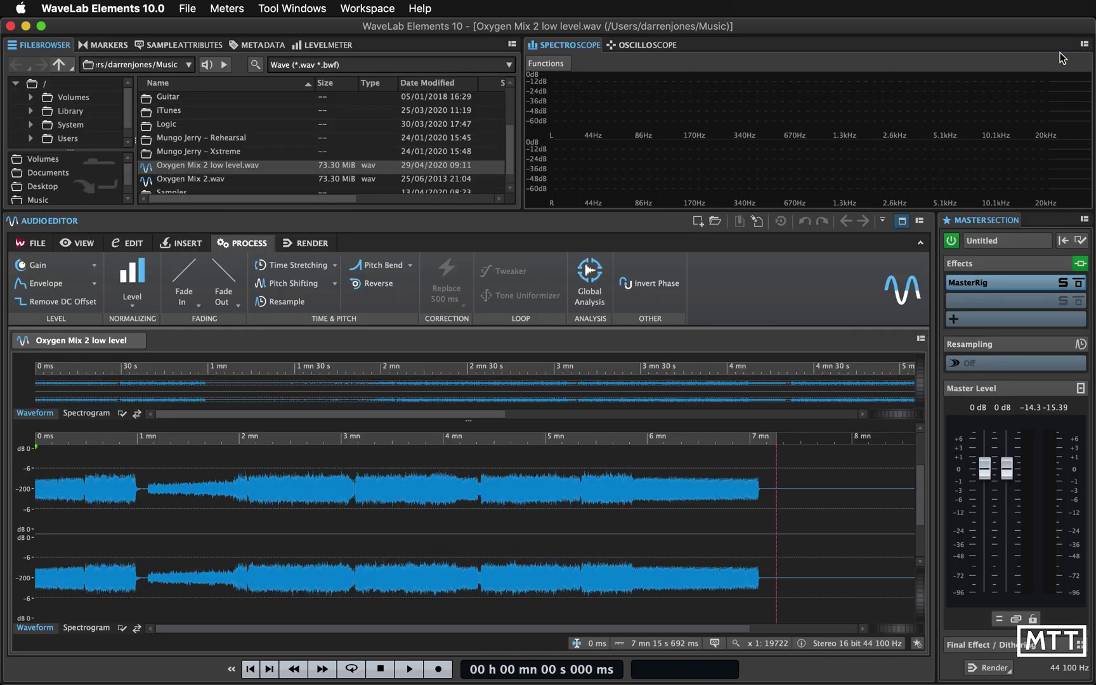
pyautogui.click(901, 222)
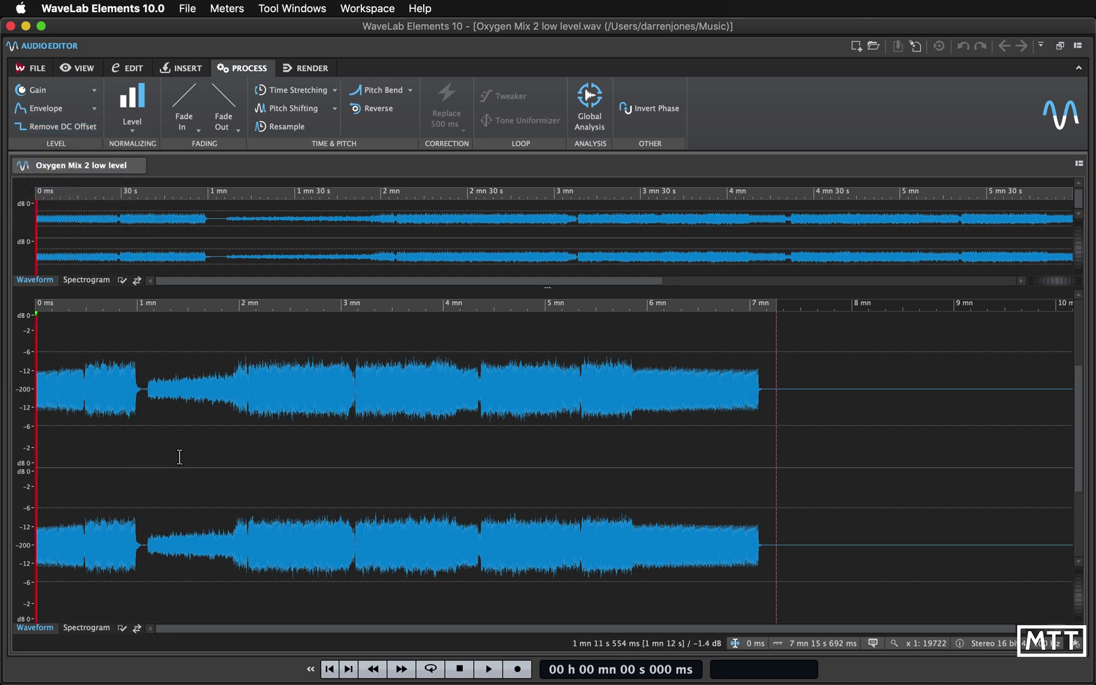
# Select roughly 1 mn 03 s to 1 mn 54 s, then clear it near 51 s
pyautogui.click(143, 464)
pyautogui.moveTo(144, 465); pyautogui.dragTo(228, 467)
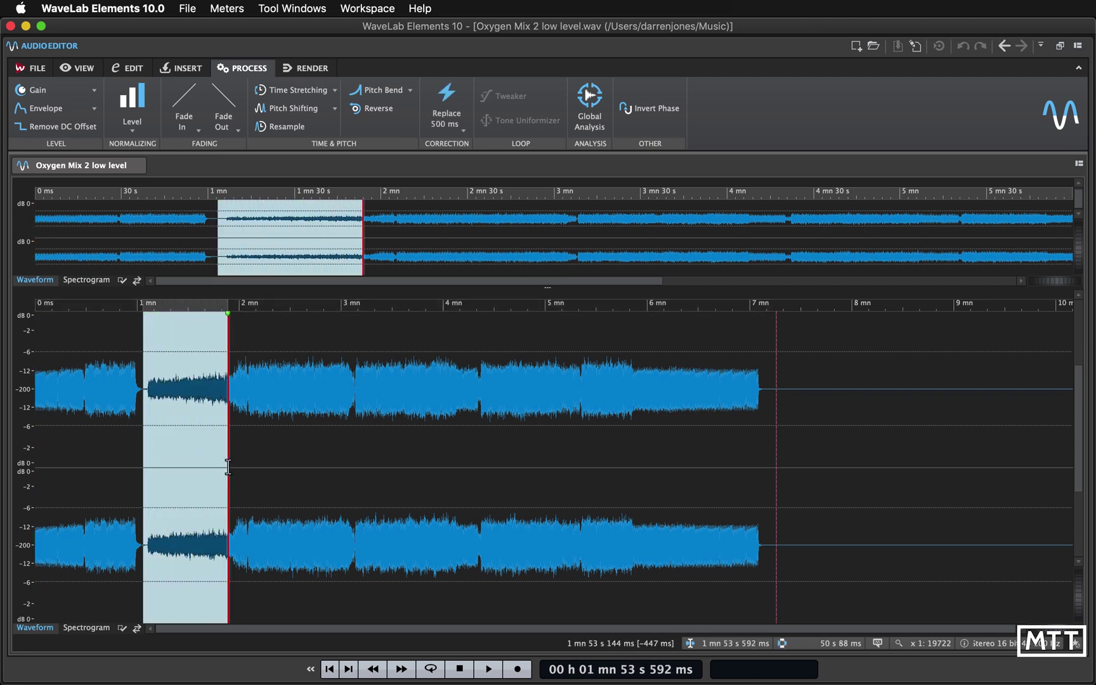
pyautogui.click(123, 467)
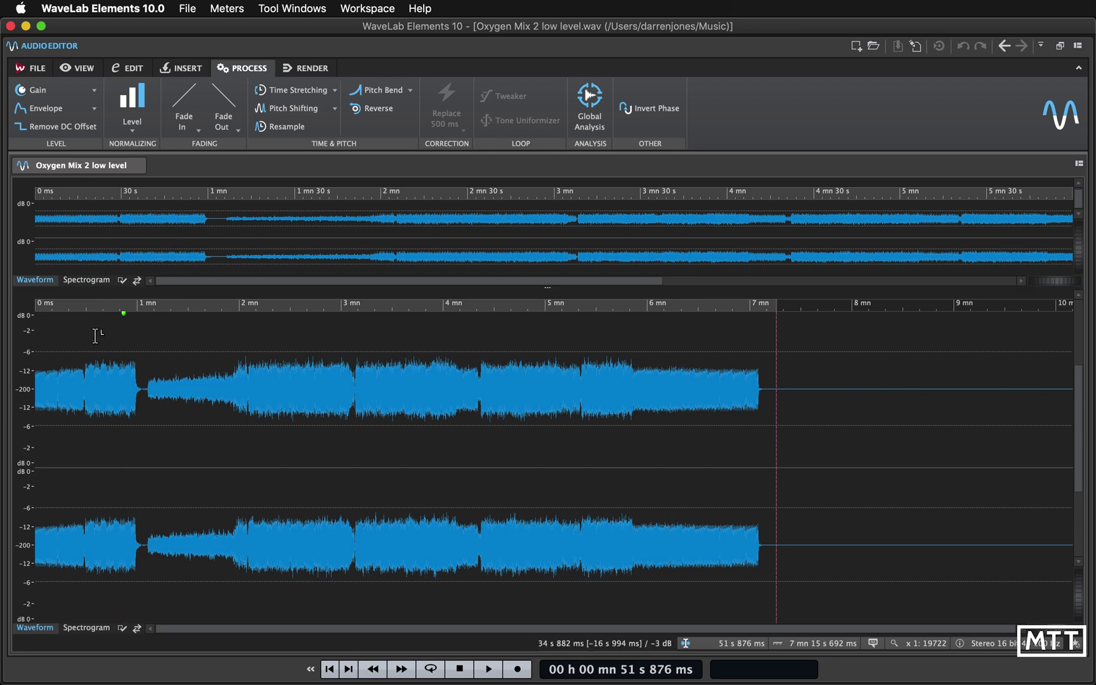
# Apply -3 dB gain to the whole track with the Gain dialog
pyautogui.click(44, 94)
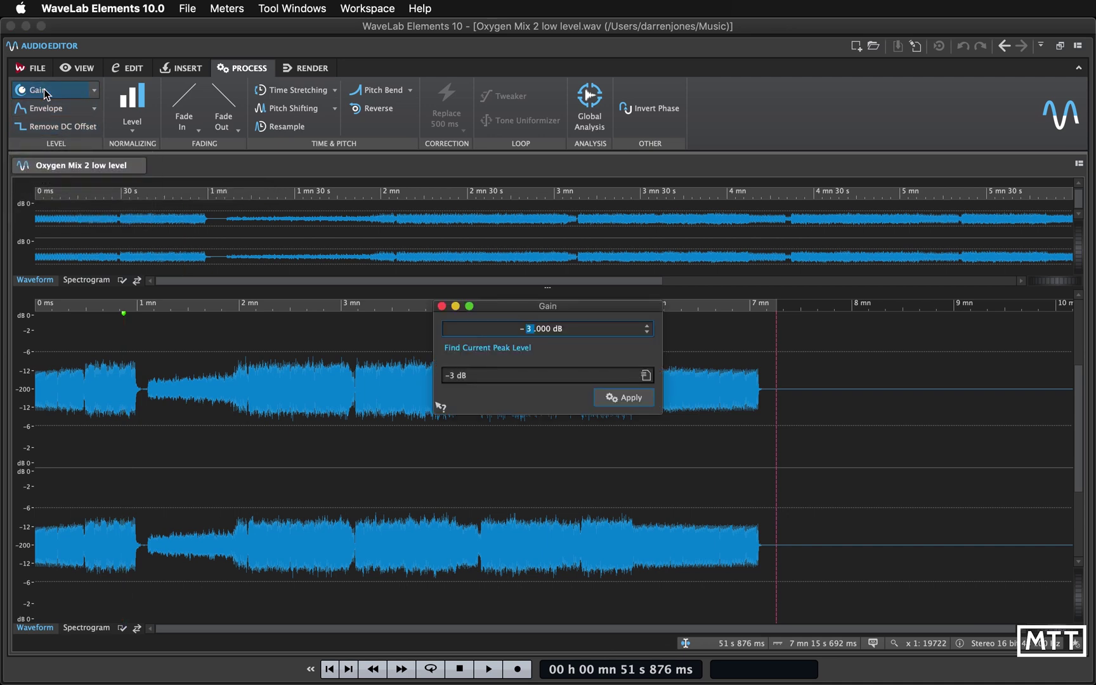
pyautogui.click(520, 378)
pyautogui.click(498, 414)
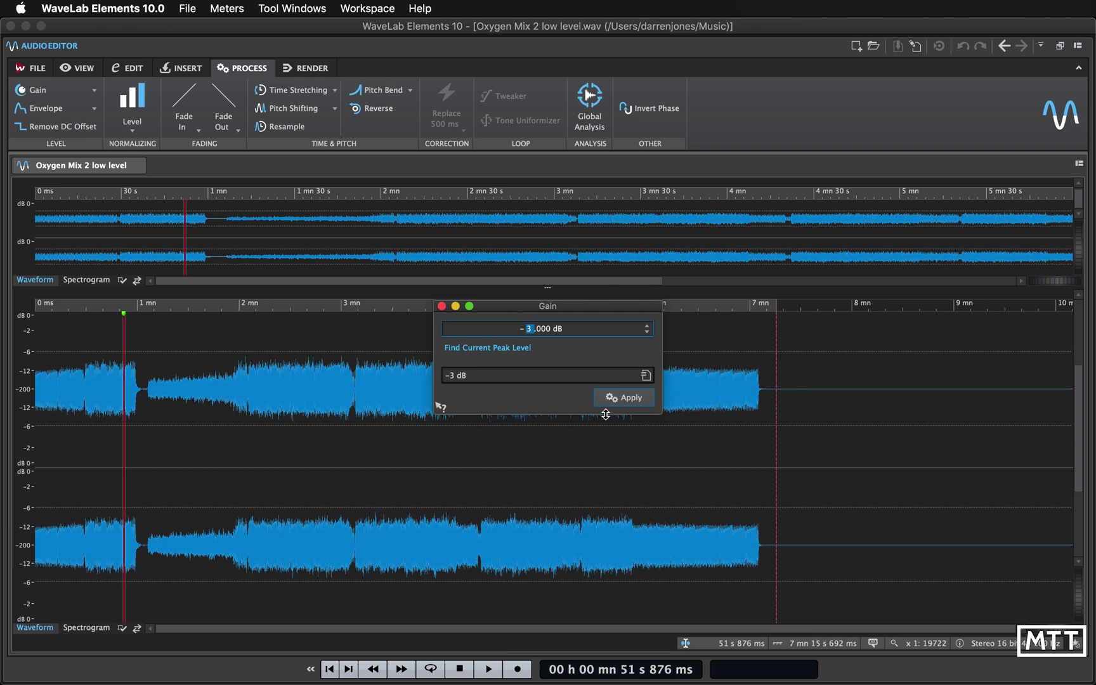
pyautogui.click(619, 399)
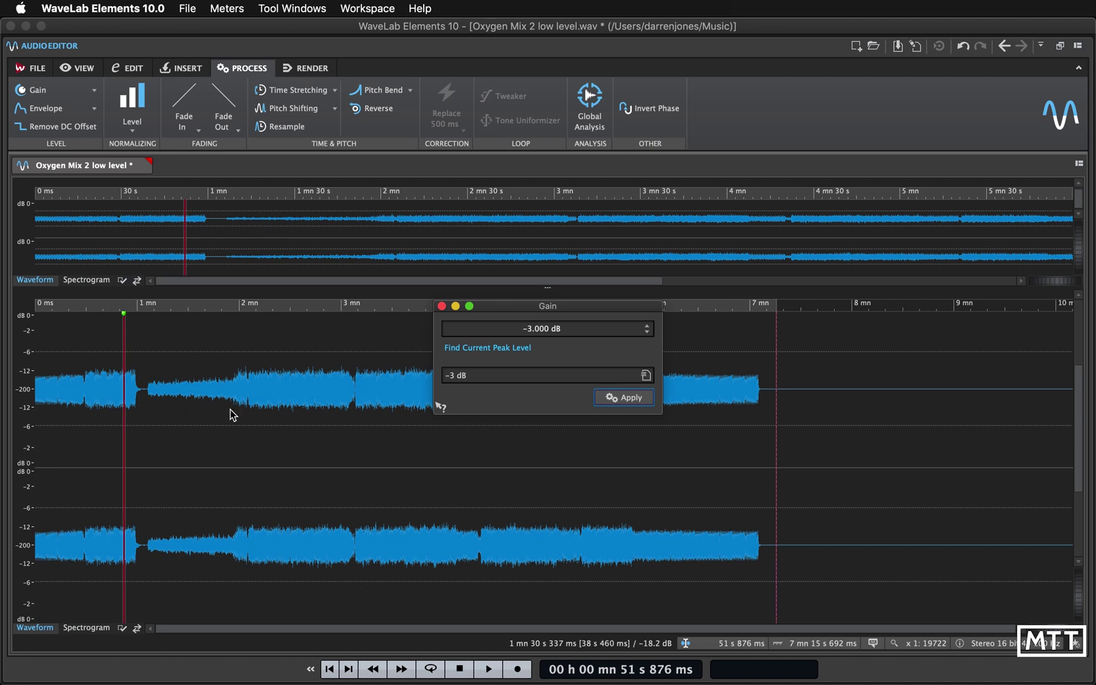
pyautogui.click(442, 306)
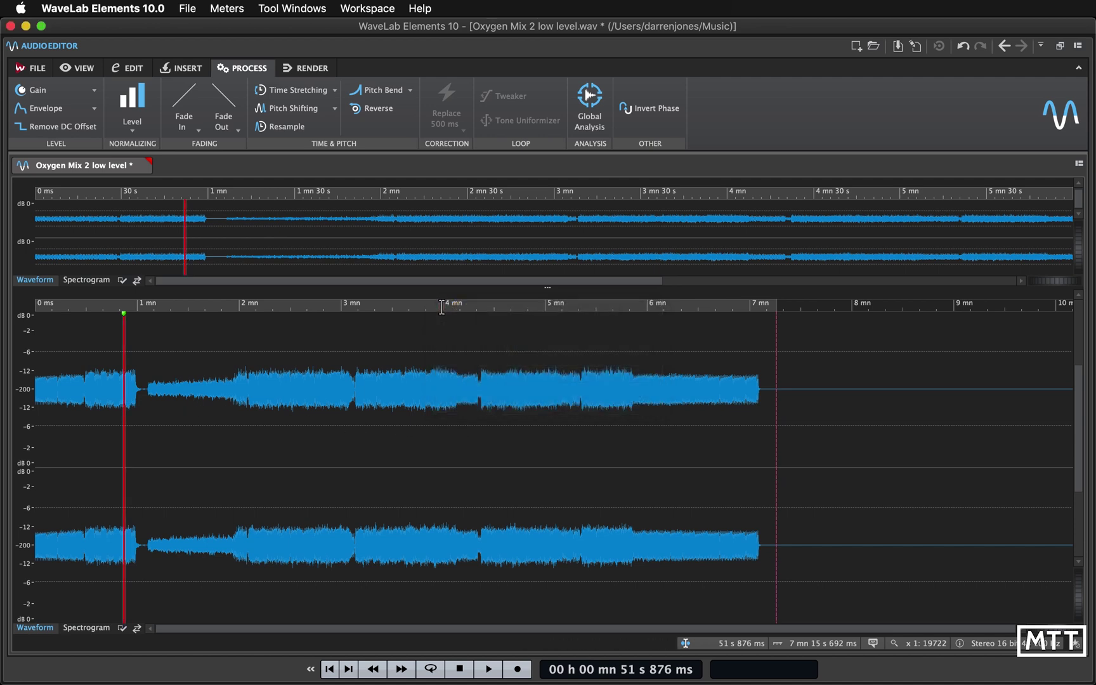
# Create a flat 0 dB volume envelope and try its start at silence, then near 0 dB
pyautogui.click(69, 110)
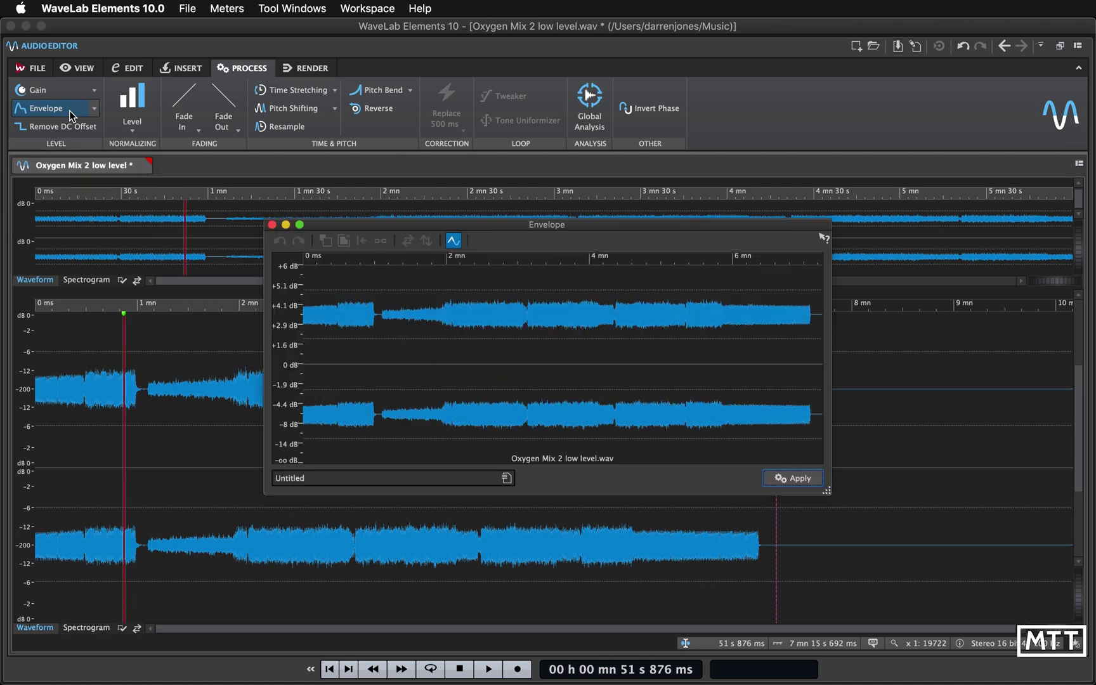
pyautogui.click(452, 245)
pyautogui.click(279, 241)
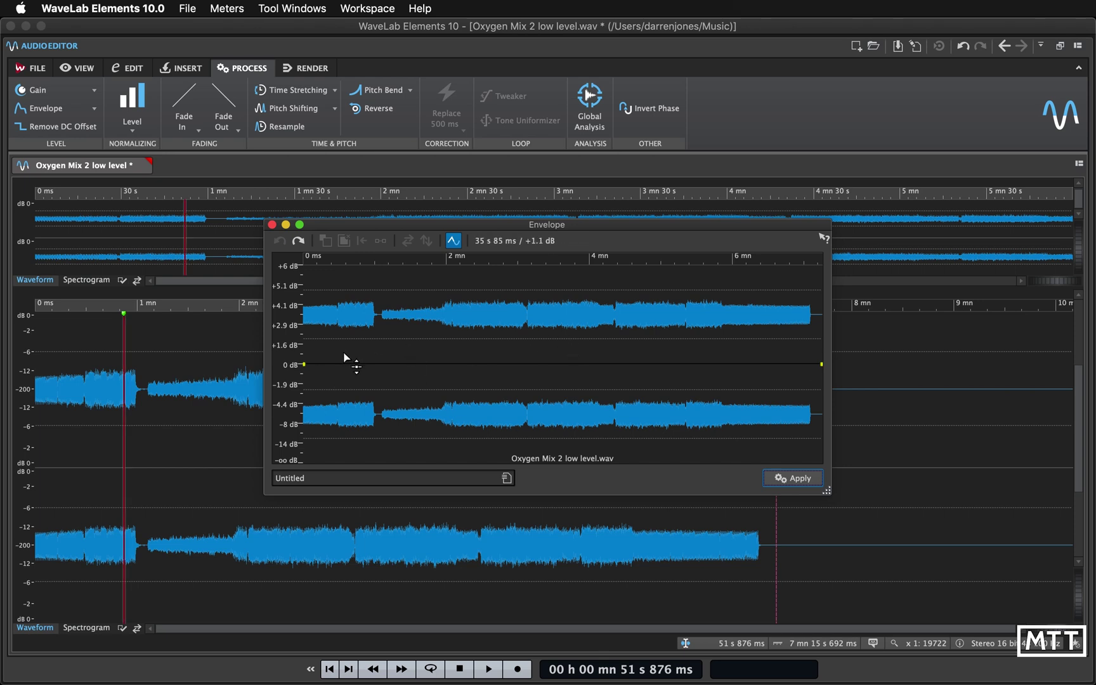
pyautogui.moveTo(308, 364); pyautogui.dragTo(310, 461)
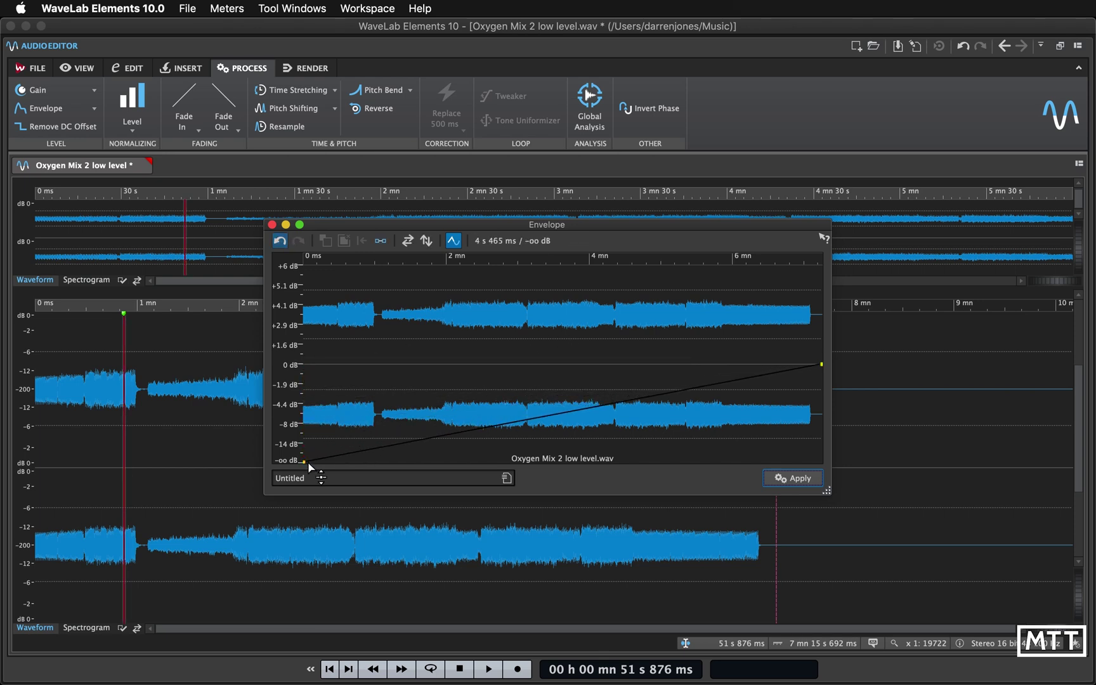
pyautogui.moveTo(303, 461); pyautogui.dragTo(296, 365)
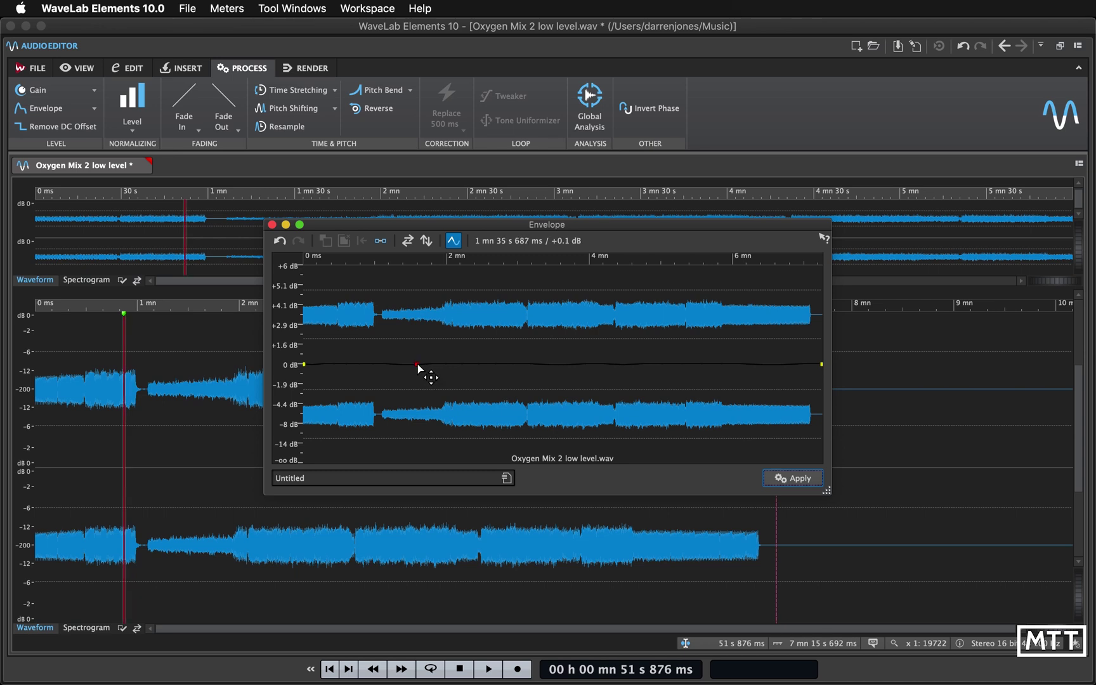
# Add a peak point, shape it lower and earlier, and drop the start to about -3.5 dB
pyautogui.moveTo(420, 365); pyautogui.dragTo(529, 282)
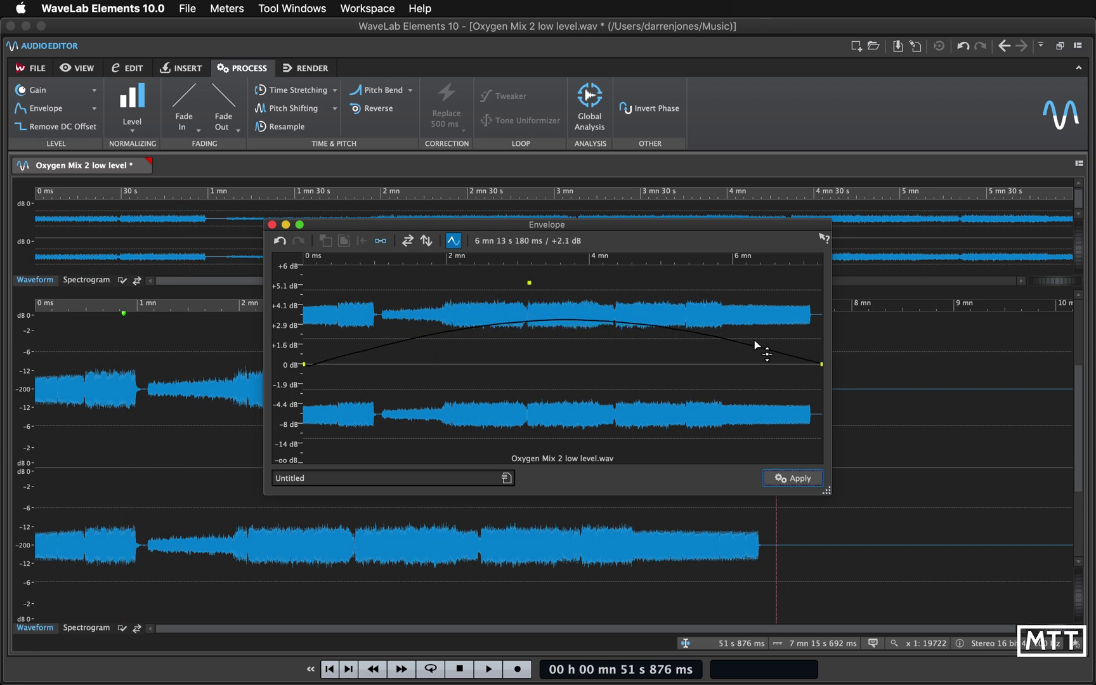
pyautogui.click(529, 283)
pyautogui.moveTo(529, 293)
pyautogui.mouseDown()
pyautogui.moveTo(529, 315)
pyautogui.moveTo(535, 300)
pyautogui.mouseUp()
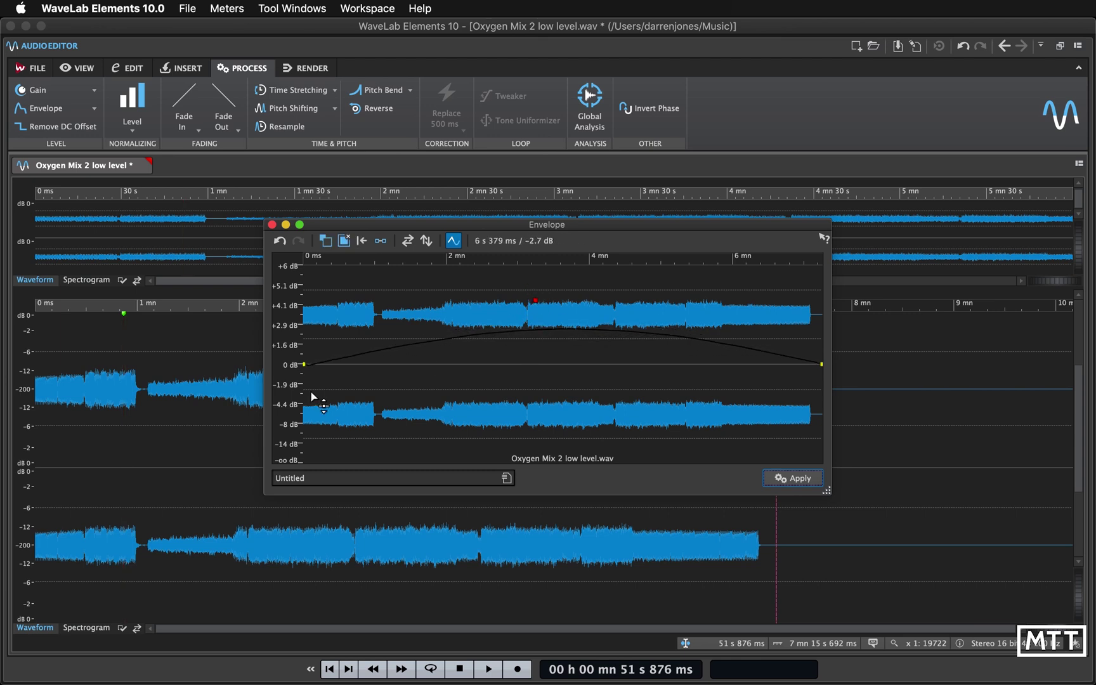
pyautogui.click(305, 368)
pyautogui.moveTo(305, 368); pyautogui.dragTo(305, 413)
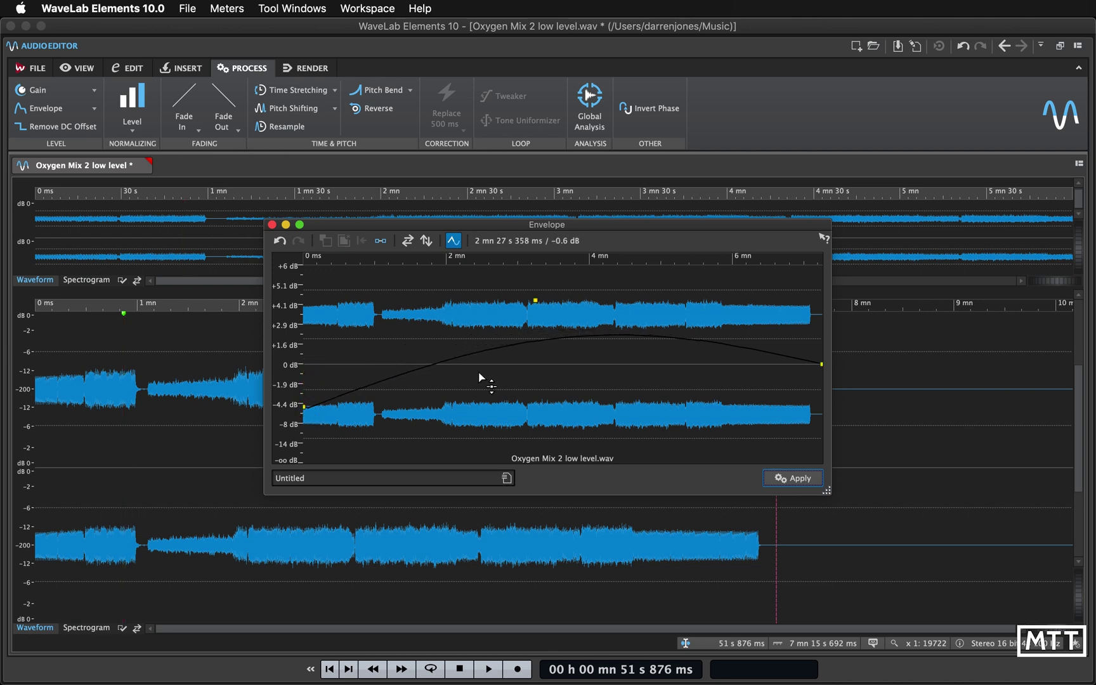
pyautogui.moveTo(536, 300); pyautogui.dragTo(504, 329)
# Add a deep dip later in the track, nudge the peak up, and apply the envelope
pyautogui.click(621, 350)
pyautogui.moveTo(624, 350); pyautogui.dragTo(641, 399)
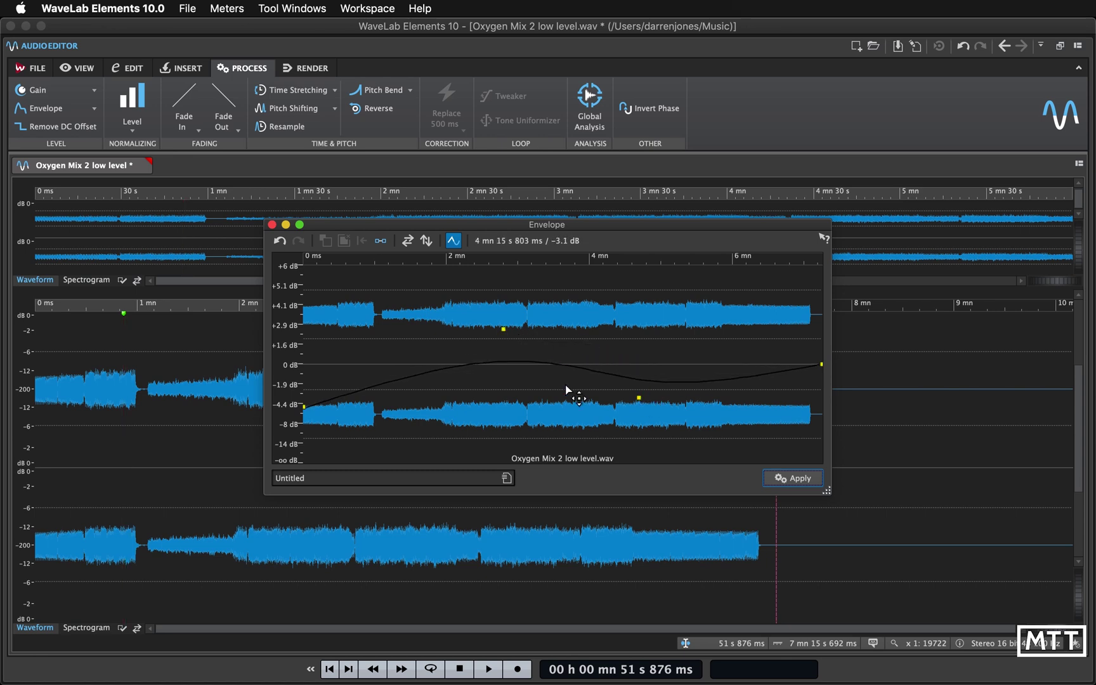
pyautogui.moveTo(501, 331); pyautogui.dragTo(498, 318)
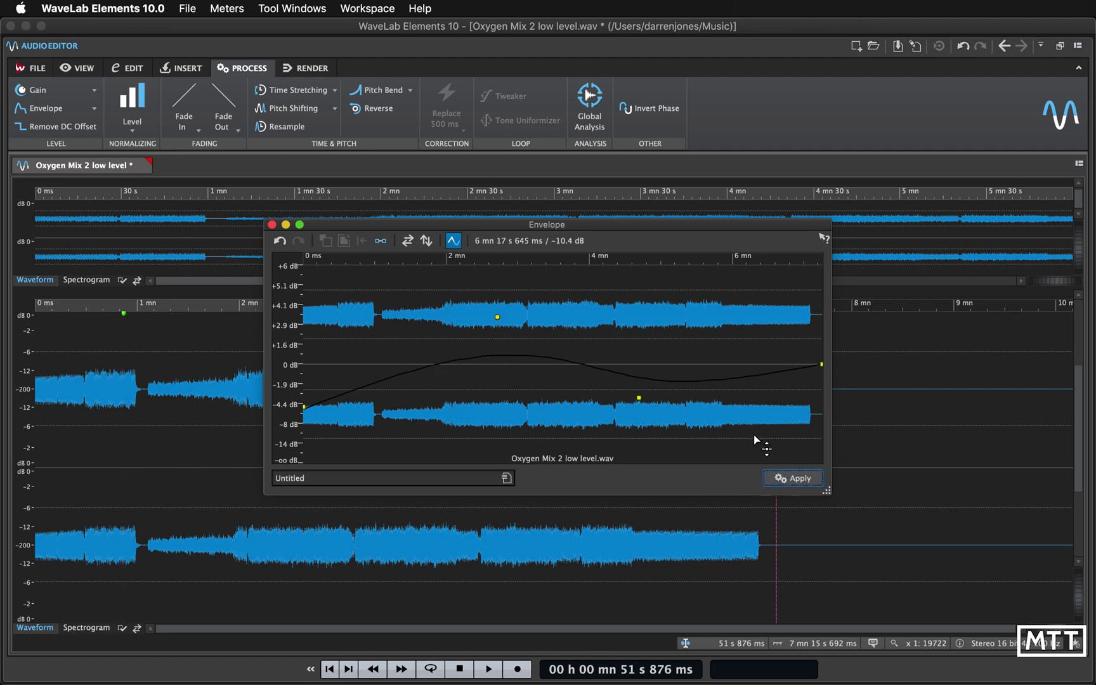
pyautogui.moveTo(638, 400); pyautogui.dragTo(644, 451)
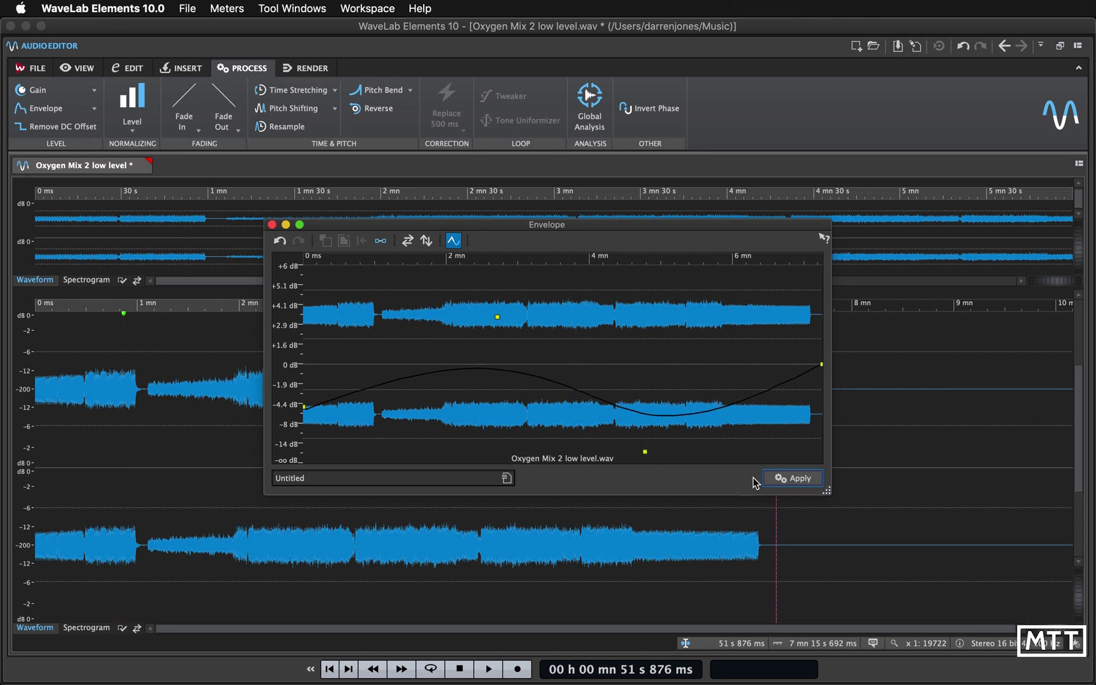
pyautogui.click(785, 478)
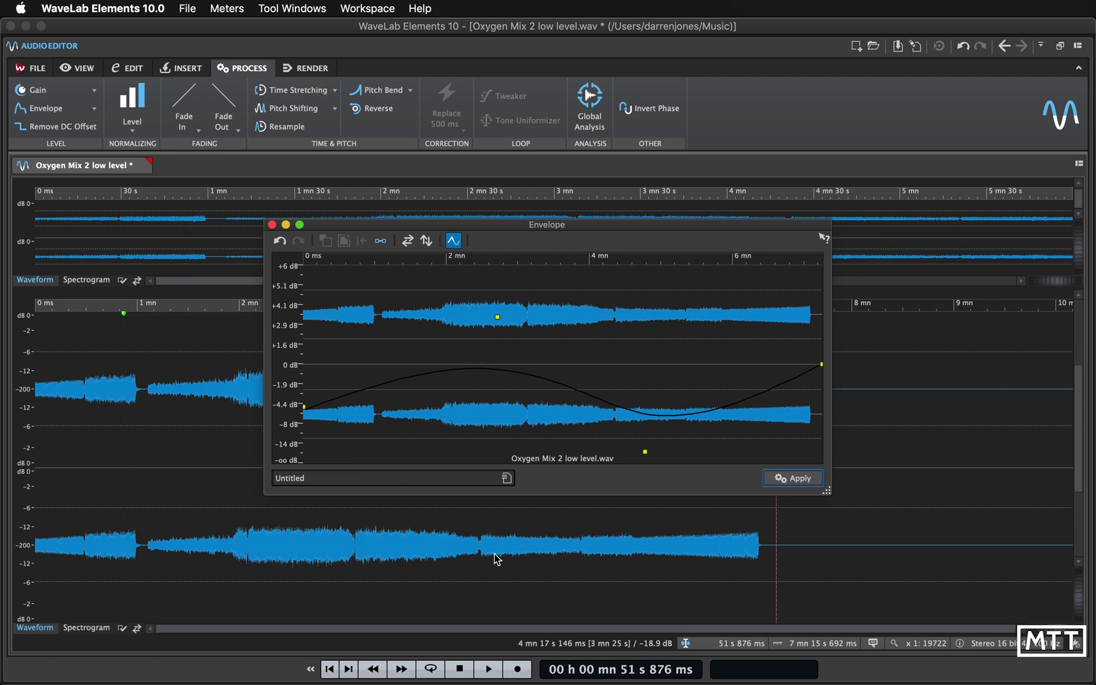
pyautogui.click(272, 225)
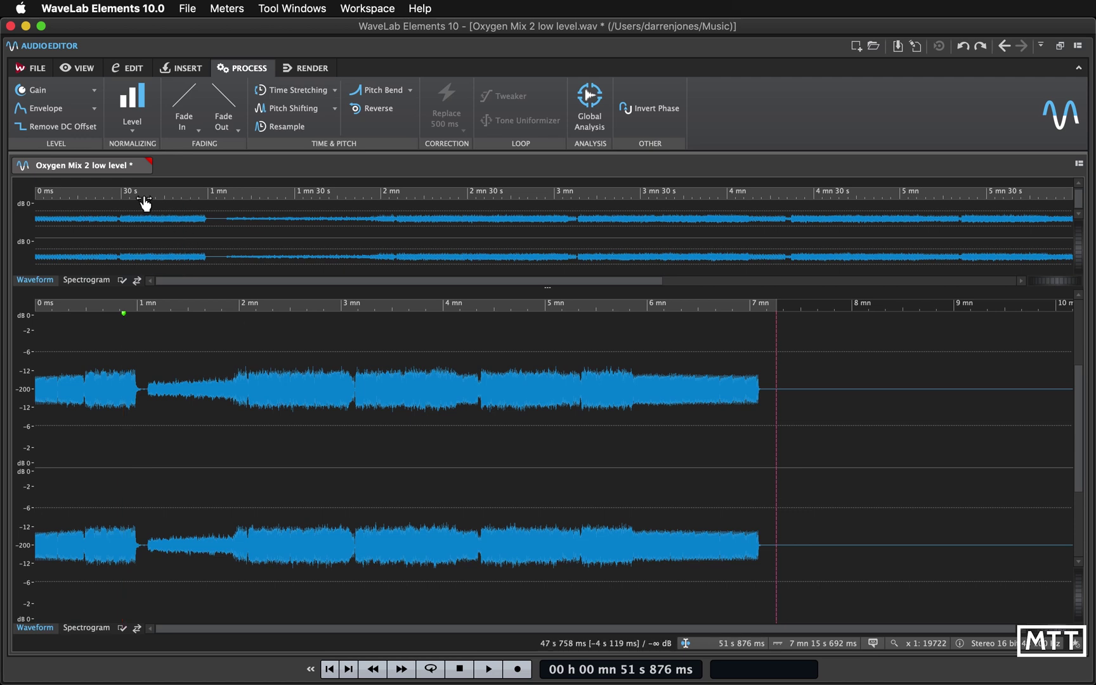
# Remove the roughly -0.09% DC offset from each channel
pyautogui.click(76, 127)
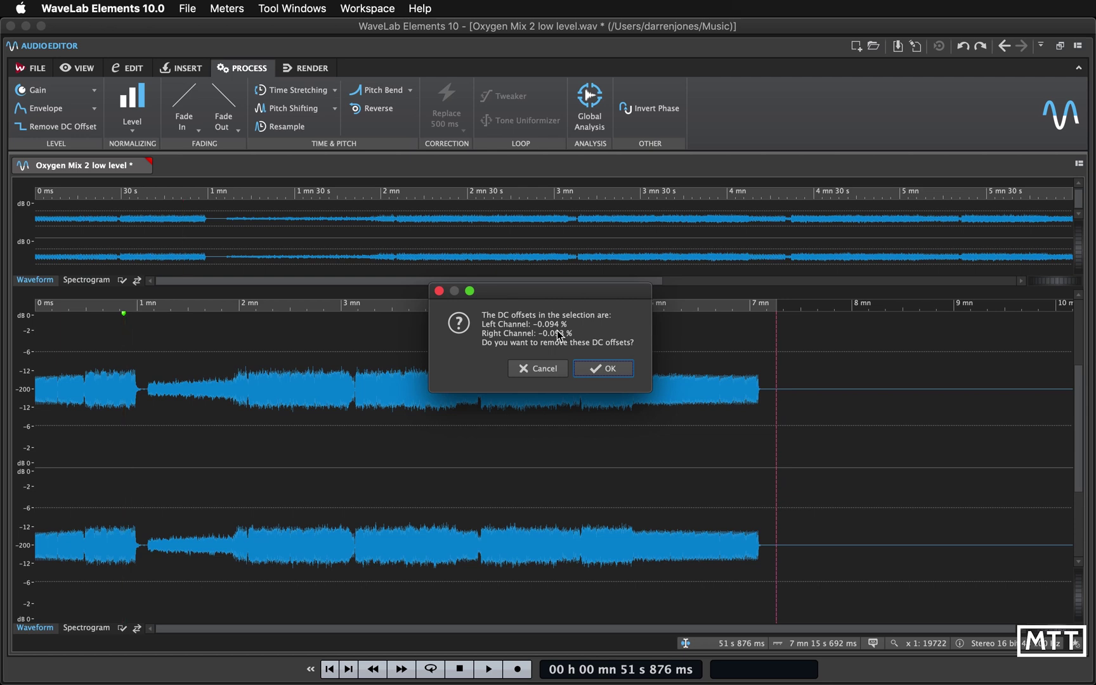
pyautogui.click(587, 366)
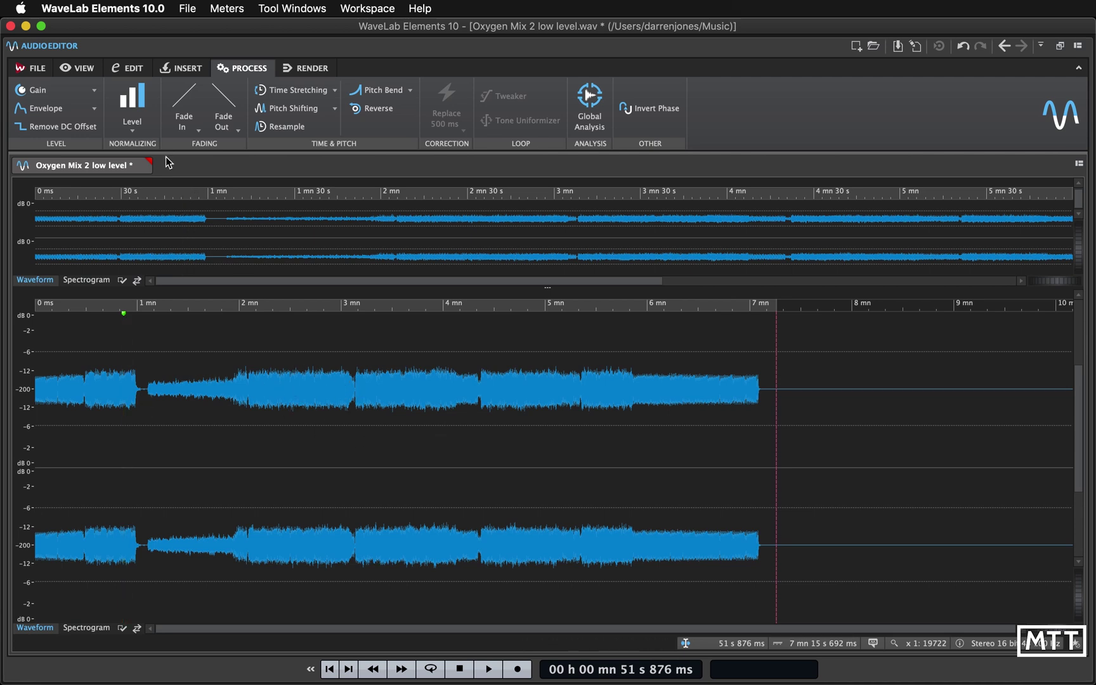
# Measure the track's current peak value in the Level Normalizer
pyautogui.click(132, 101)
pyautogui.click(471, 381)
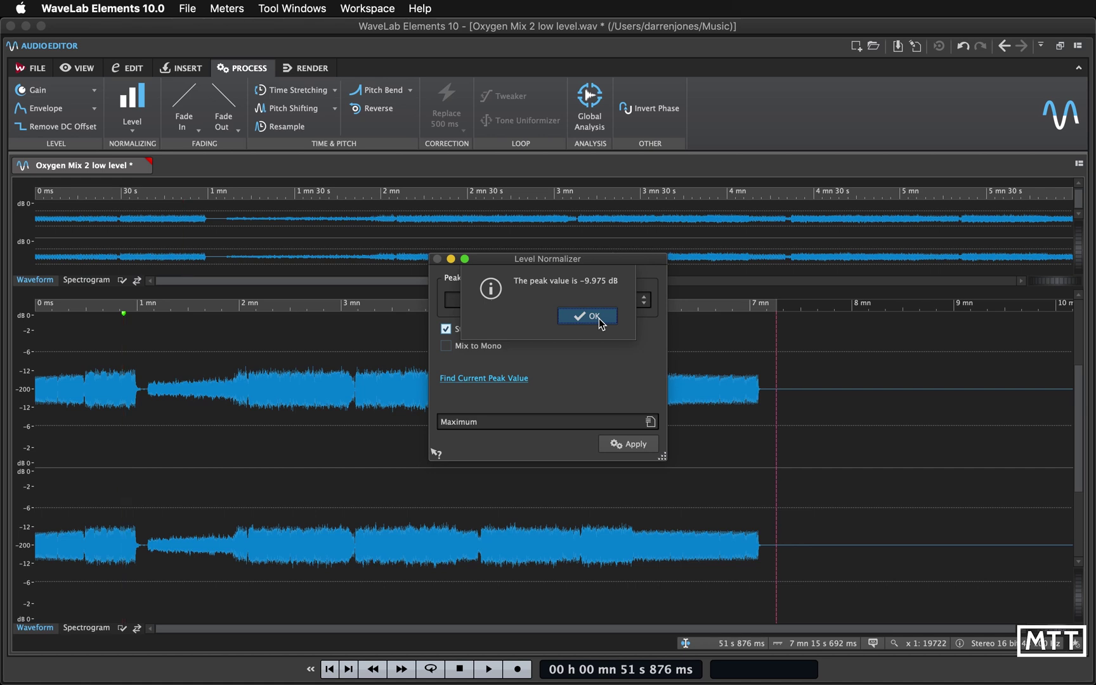
pyautogui.click(598, 318)
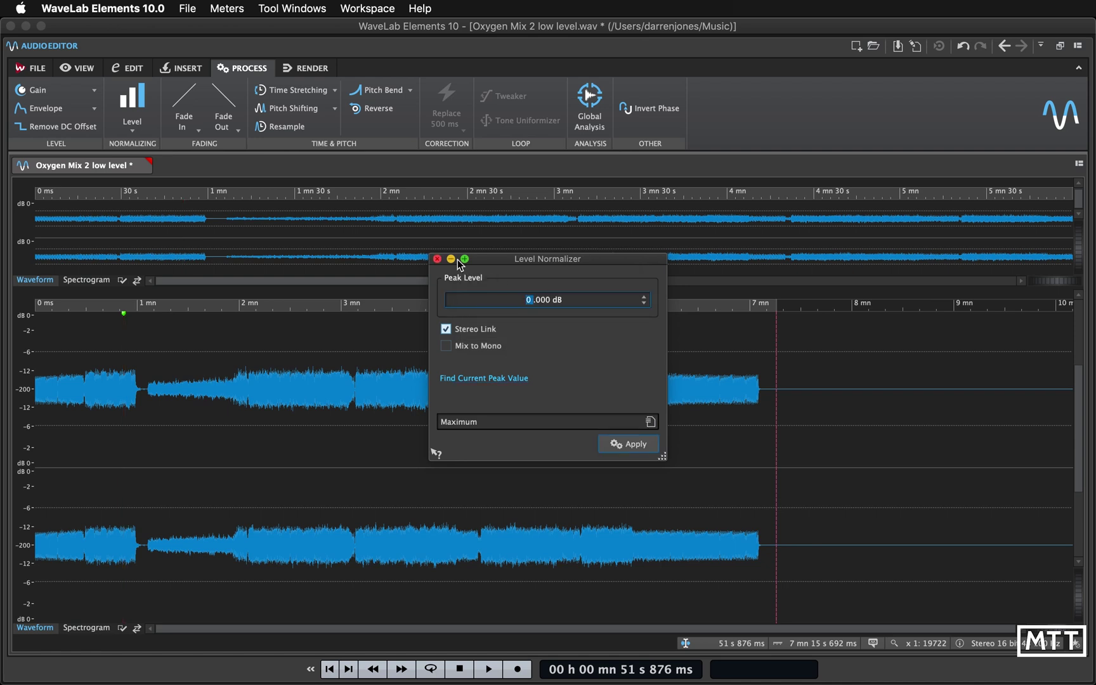
# Load the EBU R-128 Recommendation factory preset, then close the normalizer without applying
pyautogui.click(517, 422)
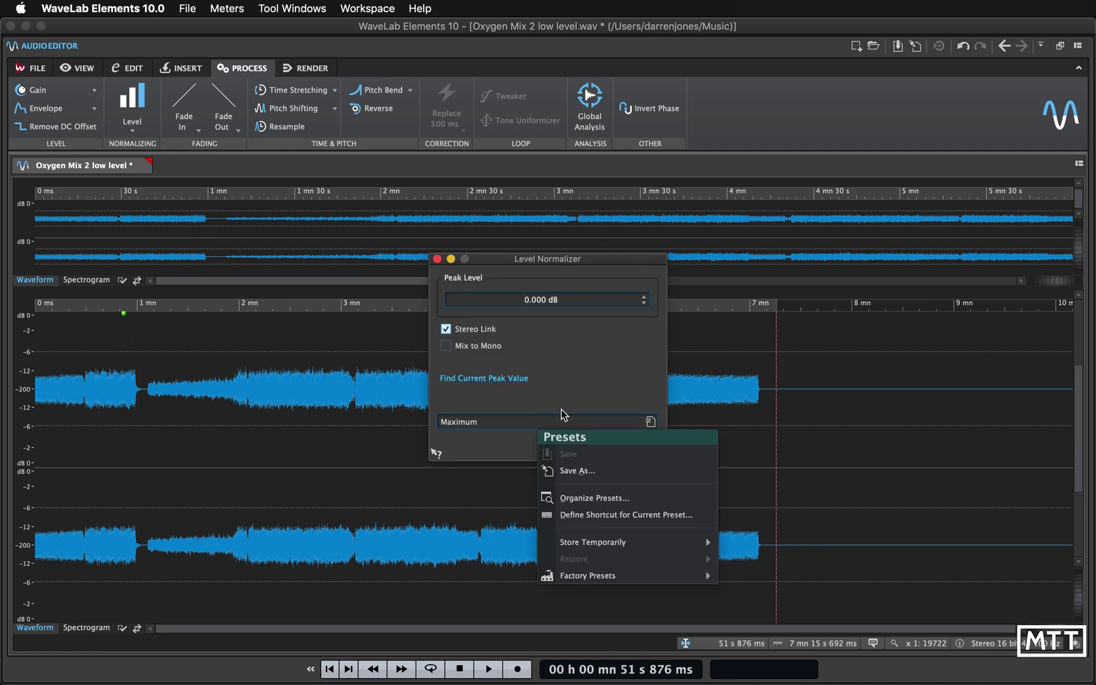
pyautogui.moveTo(603, 576)
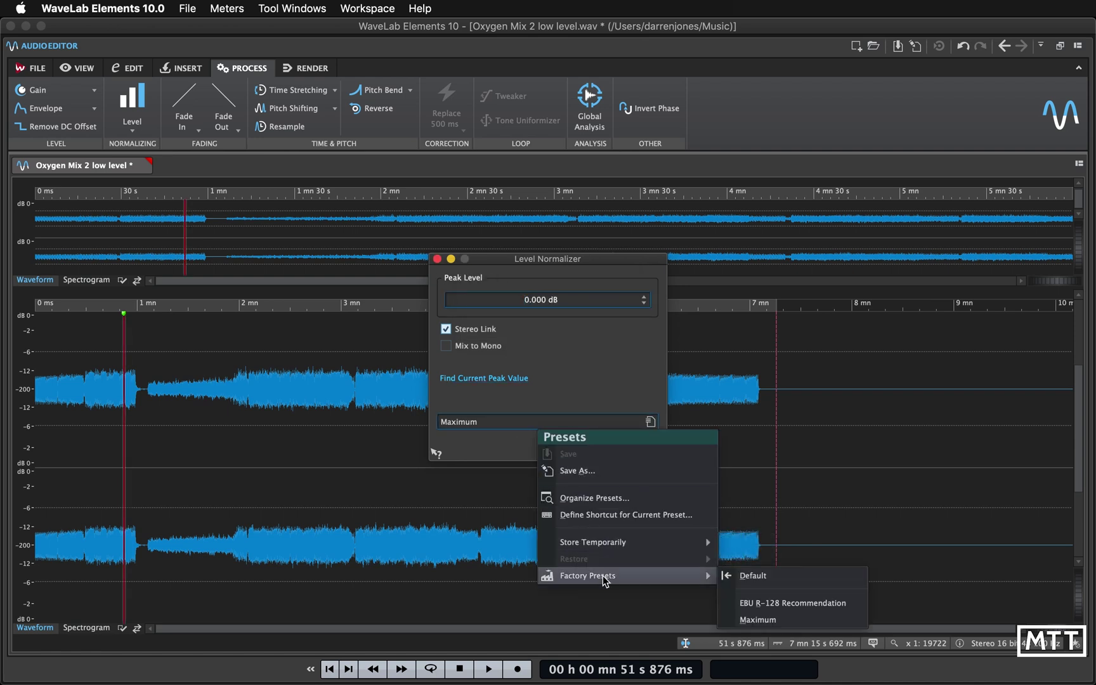
pyautogui.click(787, 607)
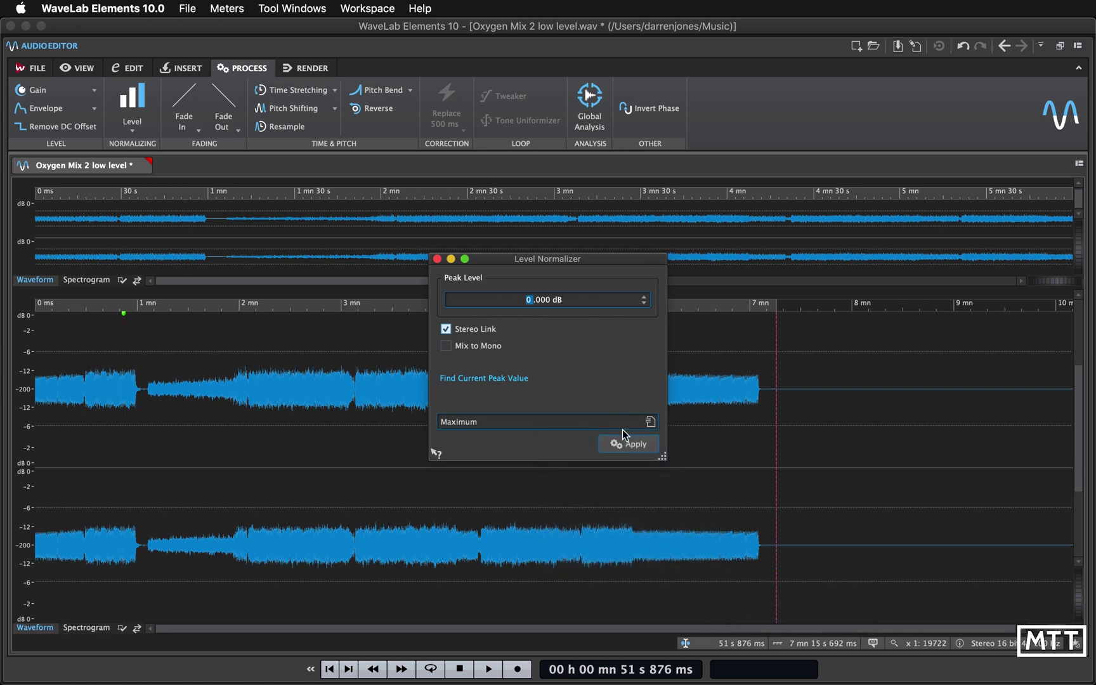
pyautogui.click(436, 259)
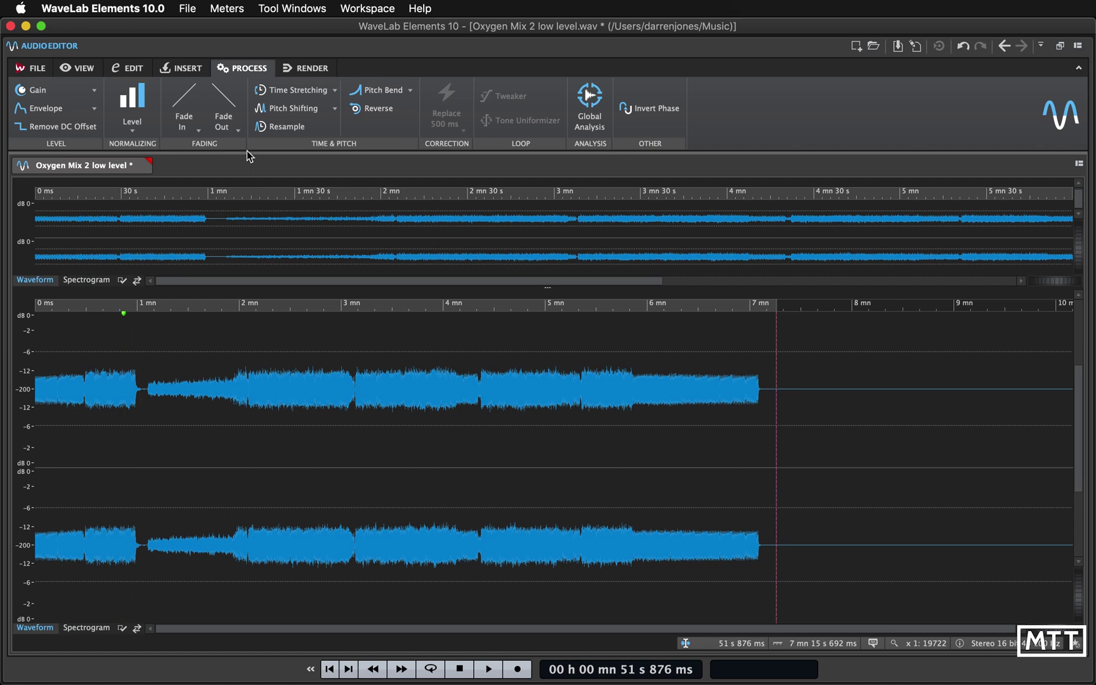
# Normalize the track using the Level button's EBU R-128 Recommendation preset
pyautogui.click(134, 132)
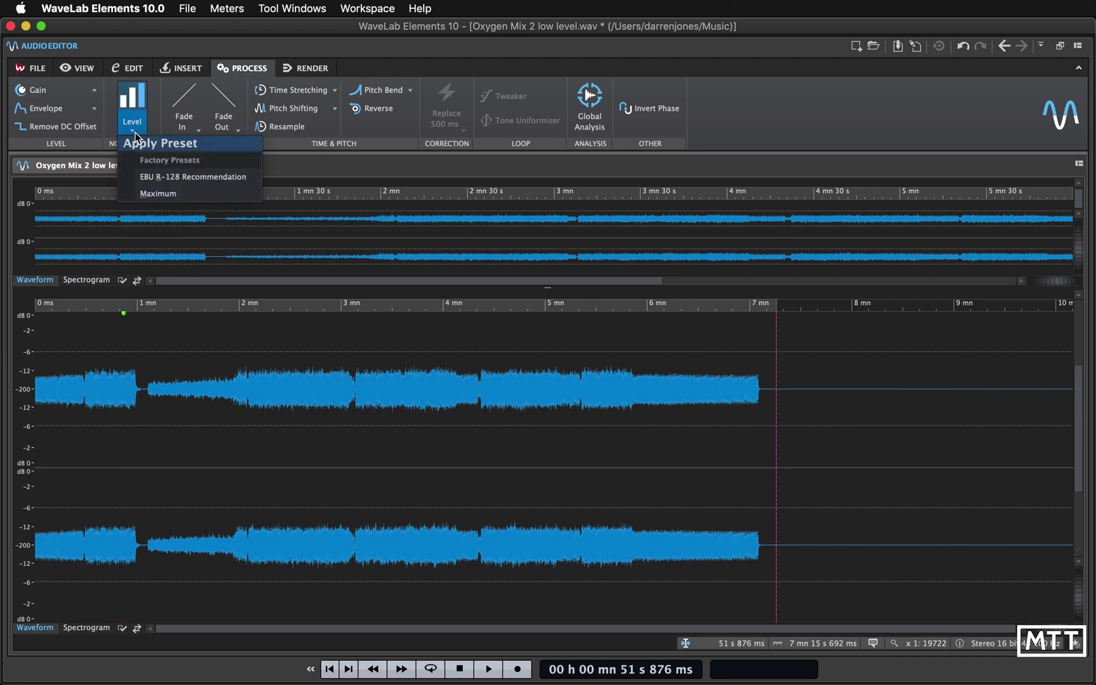
pyautogui.click(196, 178)
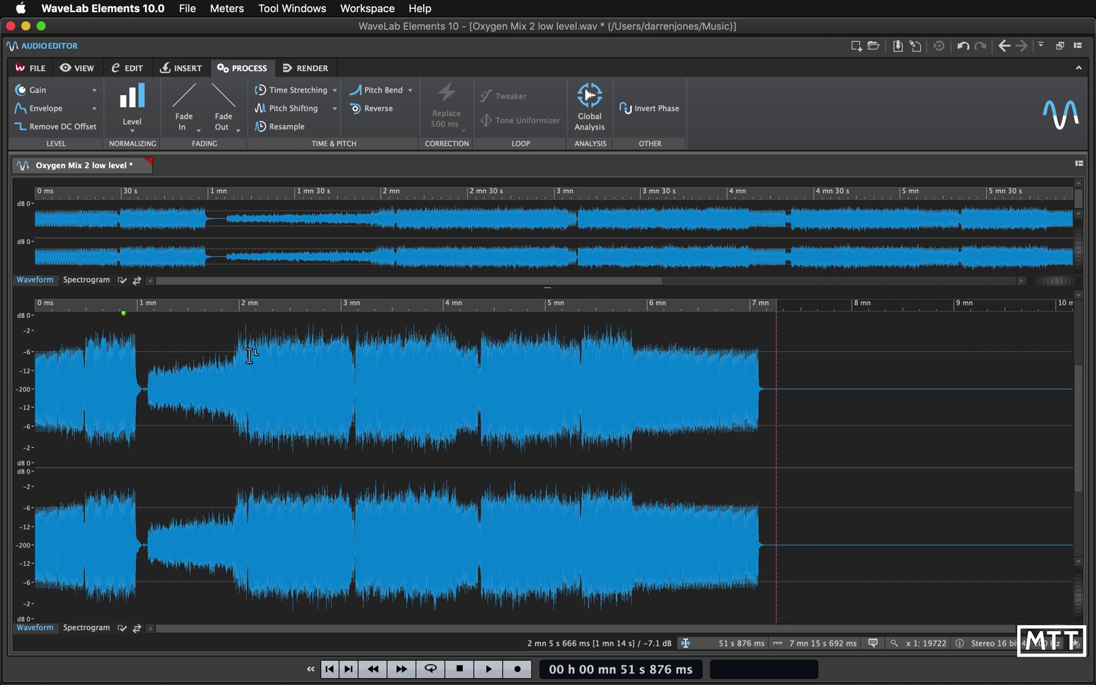
pyautogui.click(133, 131)
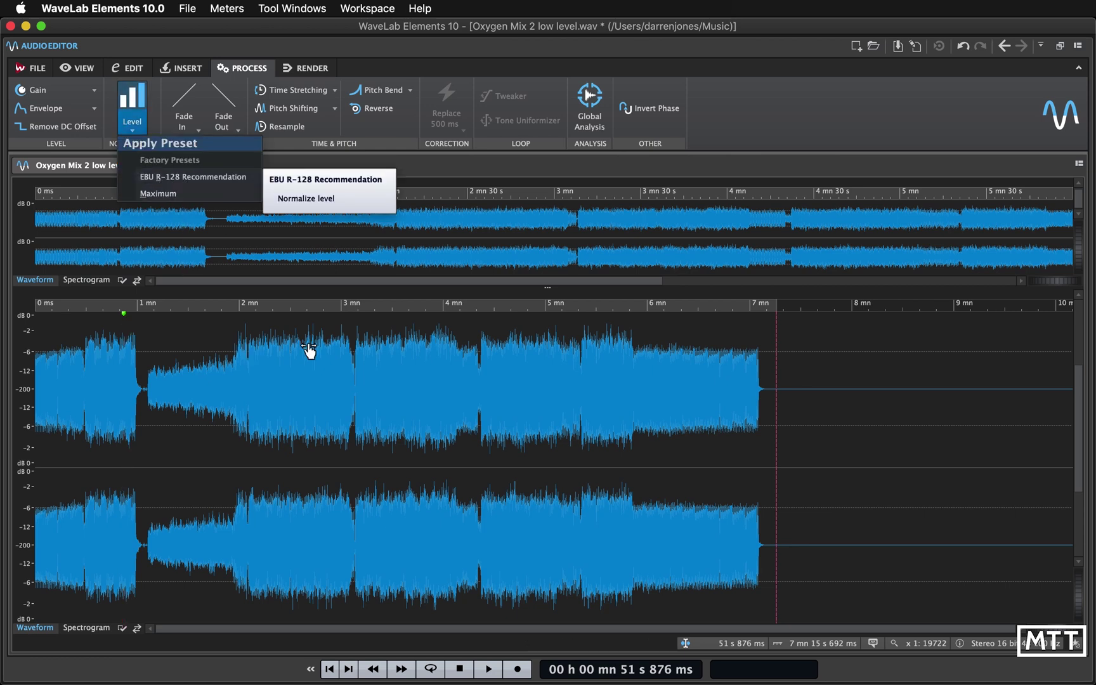
pyautogui.click(319, 473)
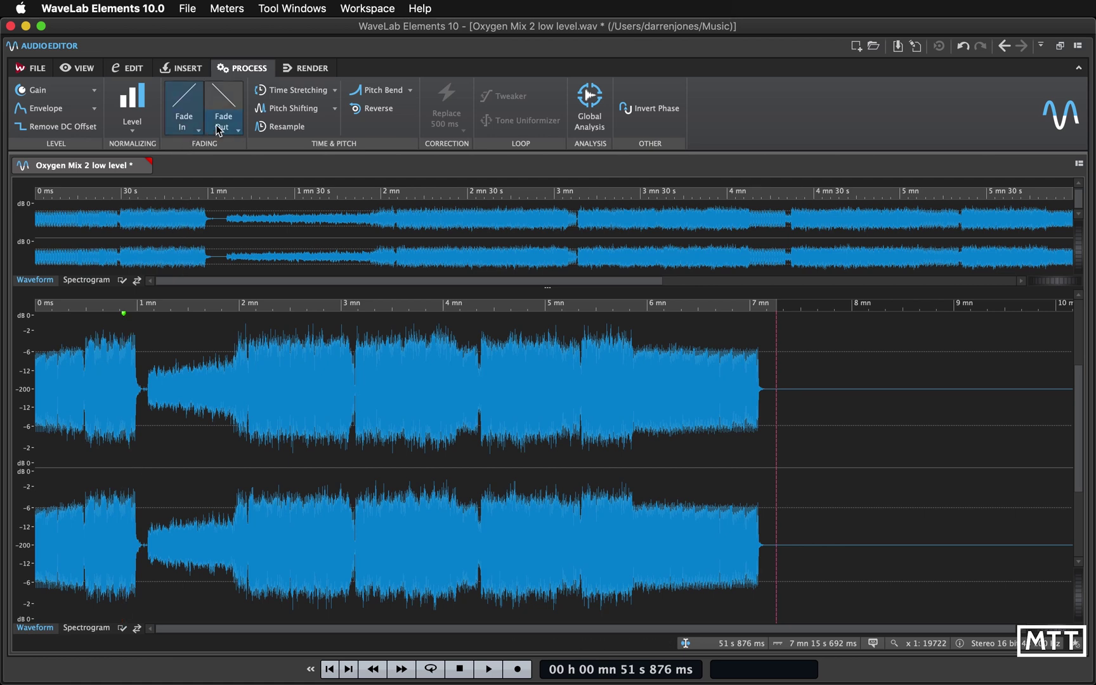
# Apply a trial Log fade-in from the start to about 1 mn 5 s, then undo it
pyautogui.click(147, 423)
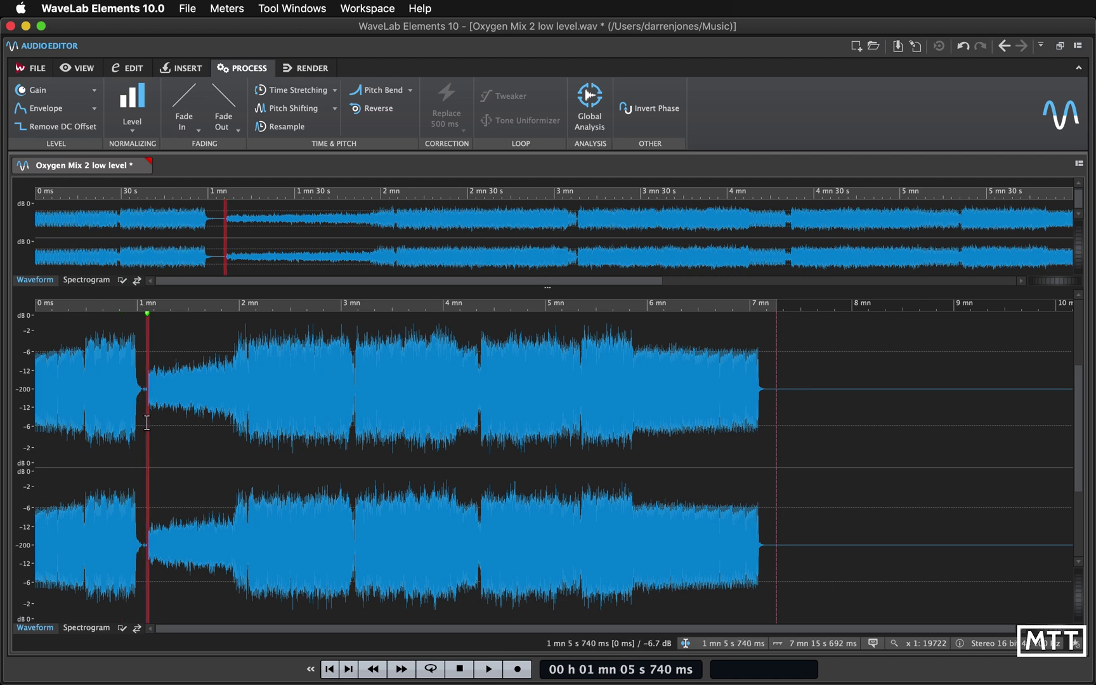
pyautogui.hotkey('shift', 'Home')
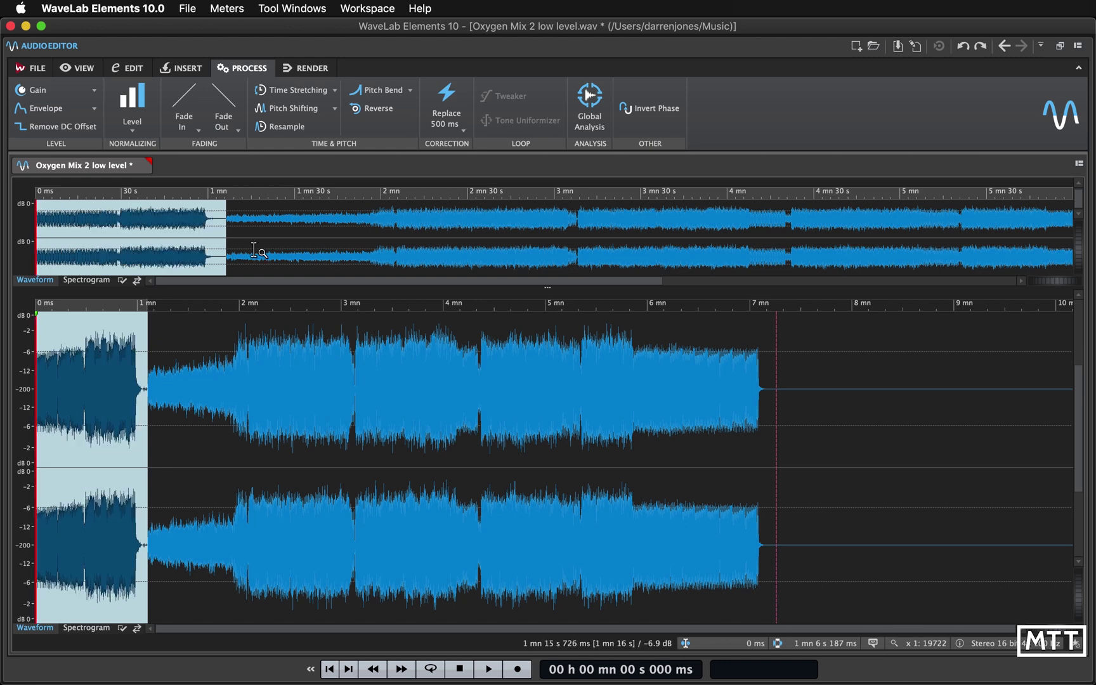
pyautogui.click(237, 130)
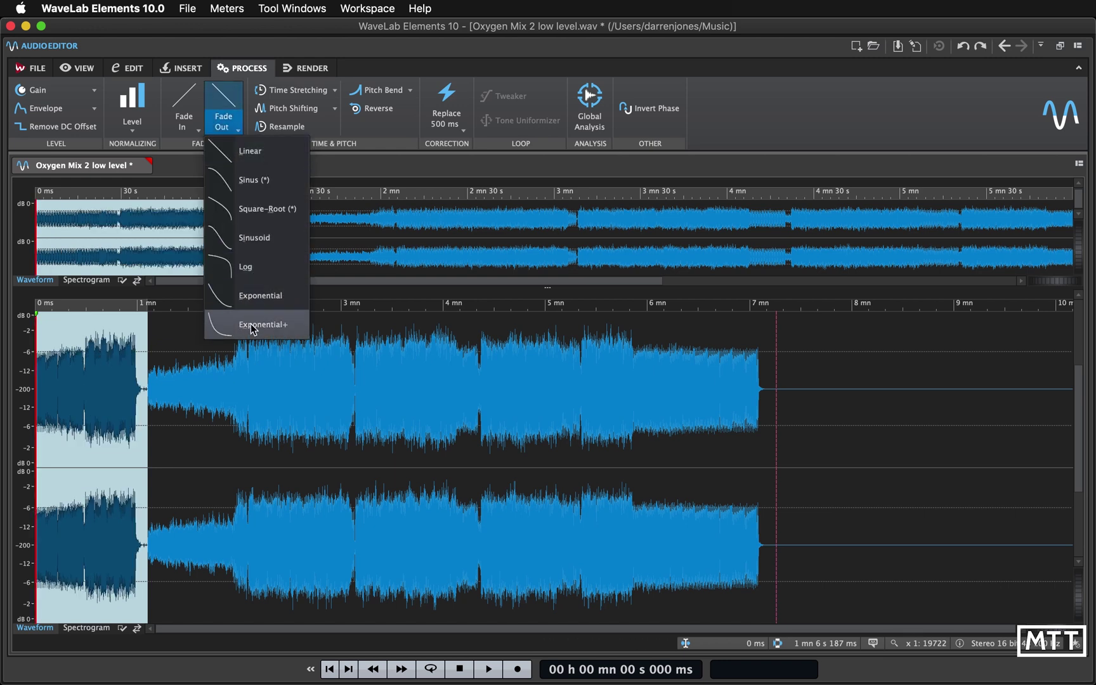
pyautogui.click(198, 131)
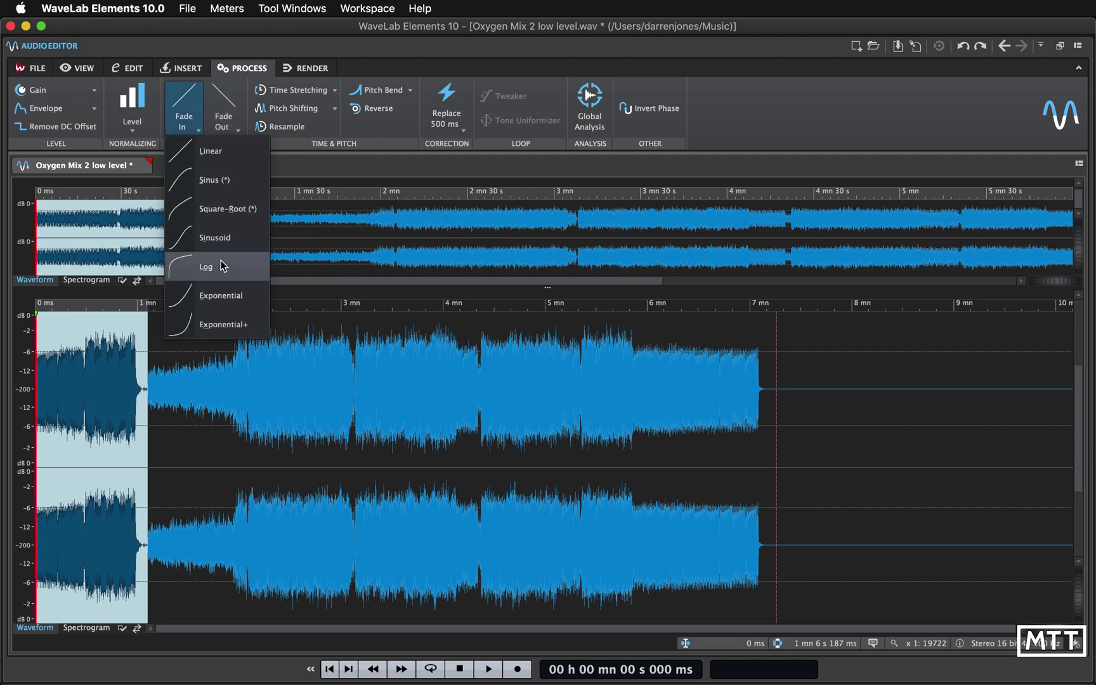
pyautogui.click(186, 263)
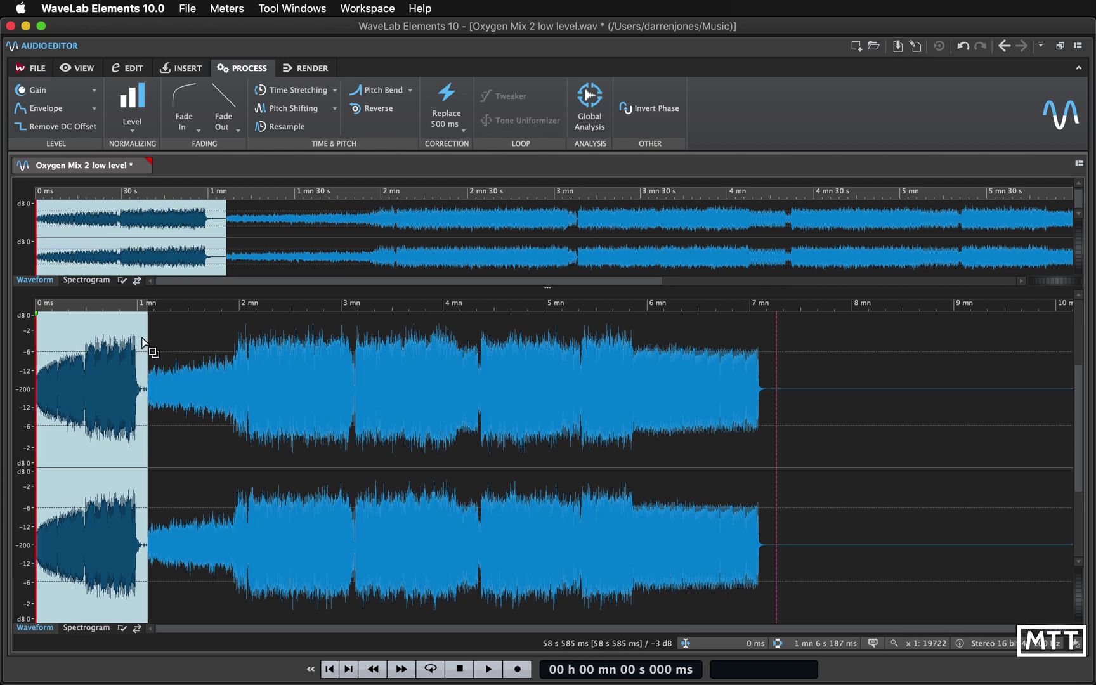
pyautogui.press('super+z')
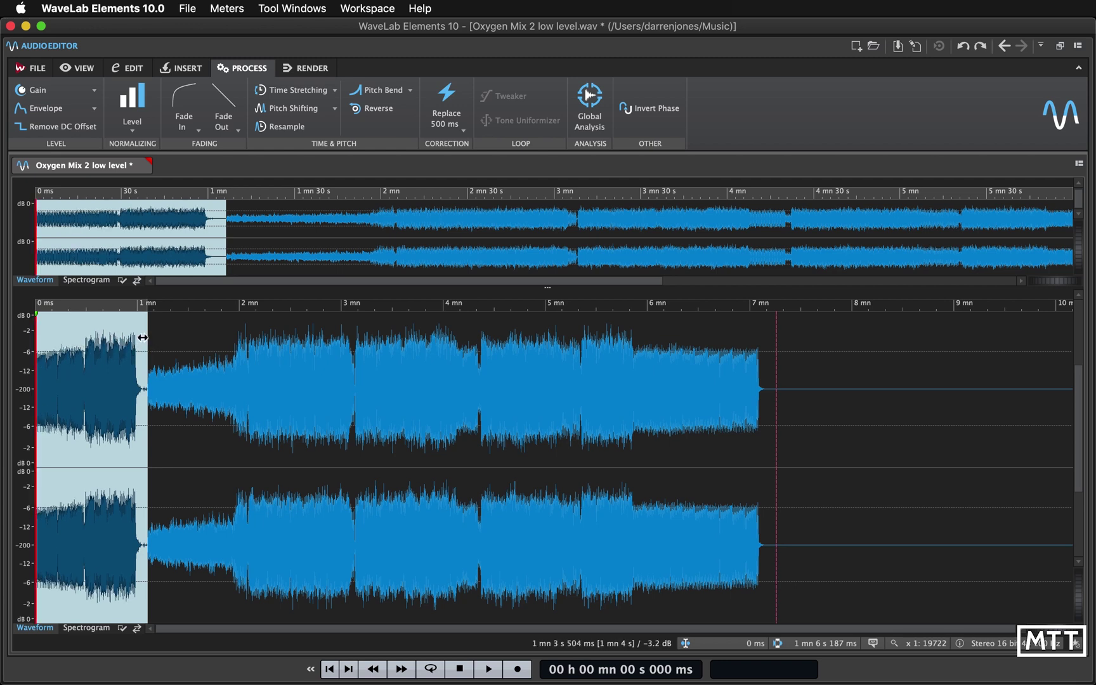
pyautogui.click(175, 462)
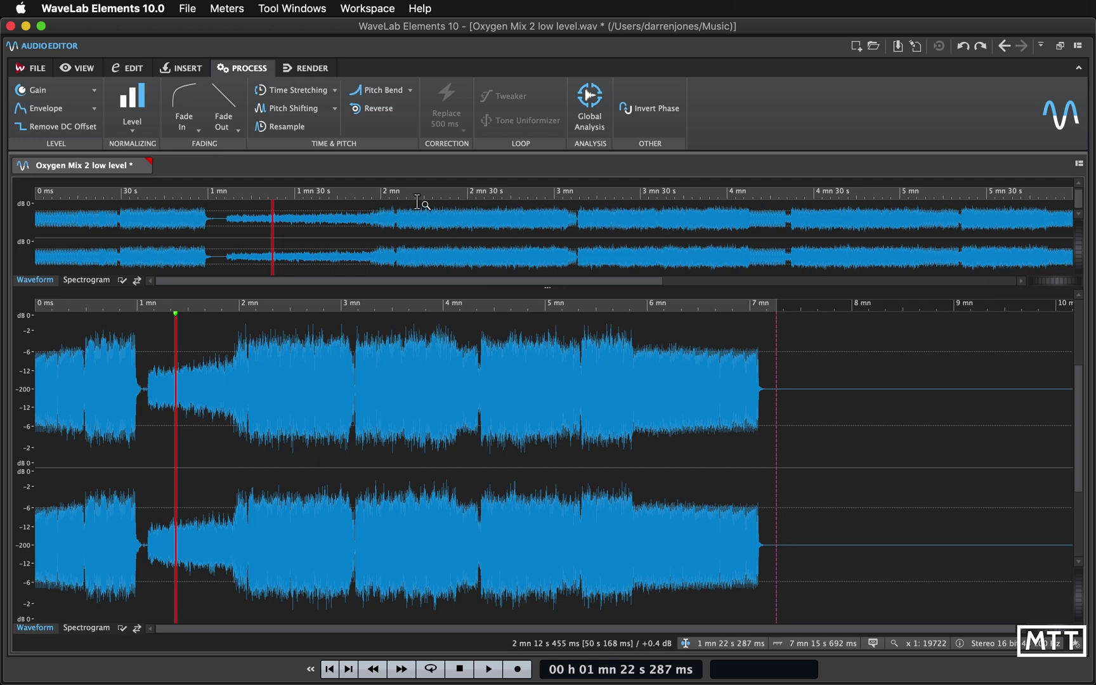
# Time-stretch the track to a target duration of 8 mn 0 s 692 ms
pyautogui.click(316, 93)
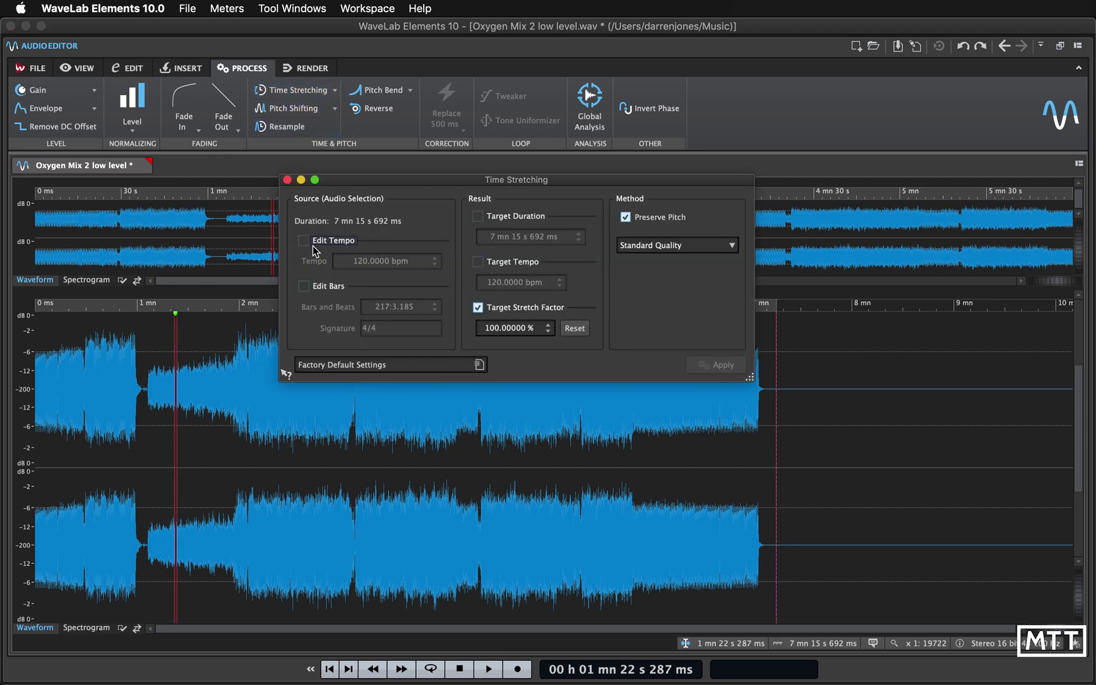
pyautogui.click(478, 216)
pyautogui.doubleClick(539, 236)
pyautogui.press('Home')
pyautogui.click(577, 233)
pyautogui.press('Right')
pyautogui.write('0')
pyautogui.press('Return')
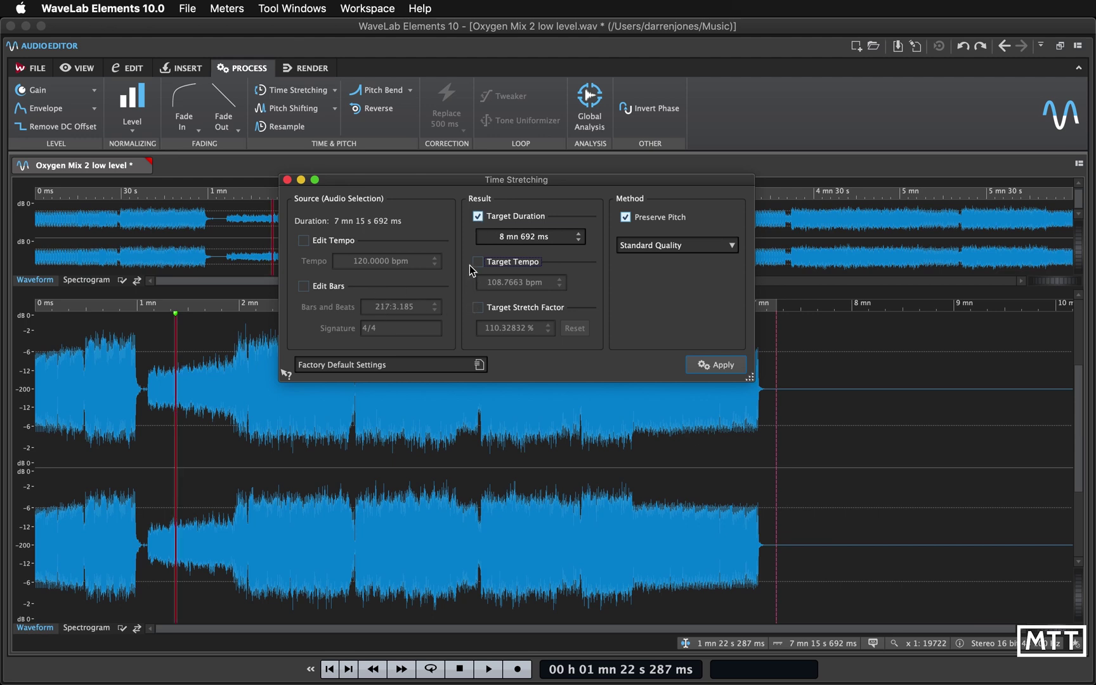
pyautogui.click(714, 367)
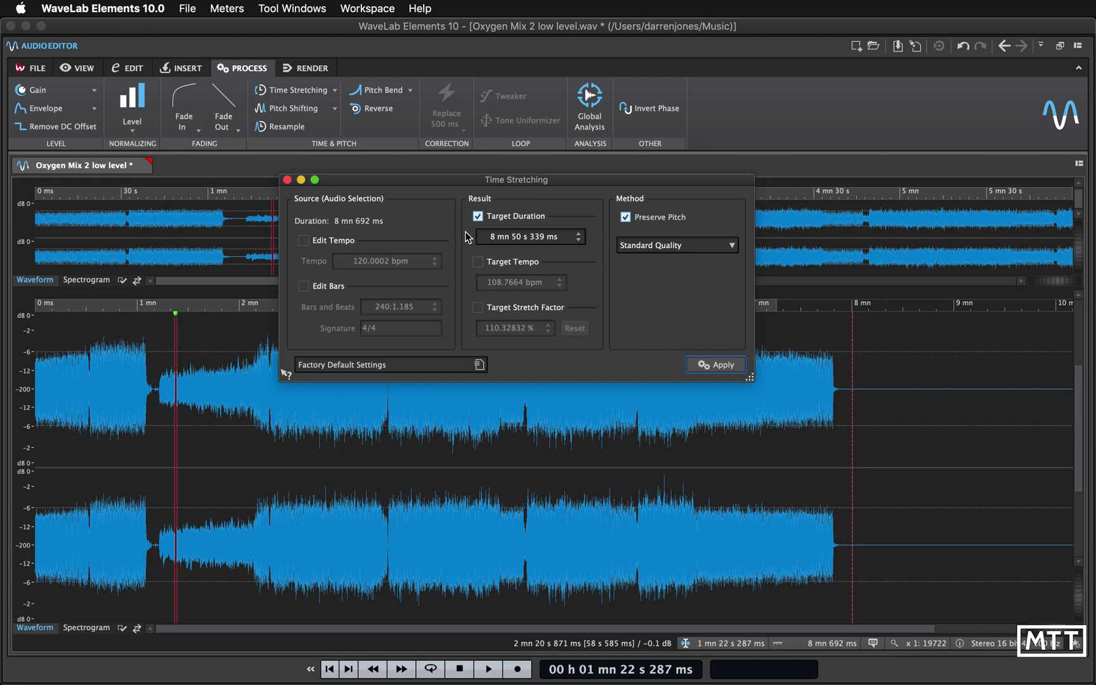
pyautogui.click(287, 180)
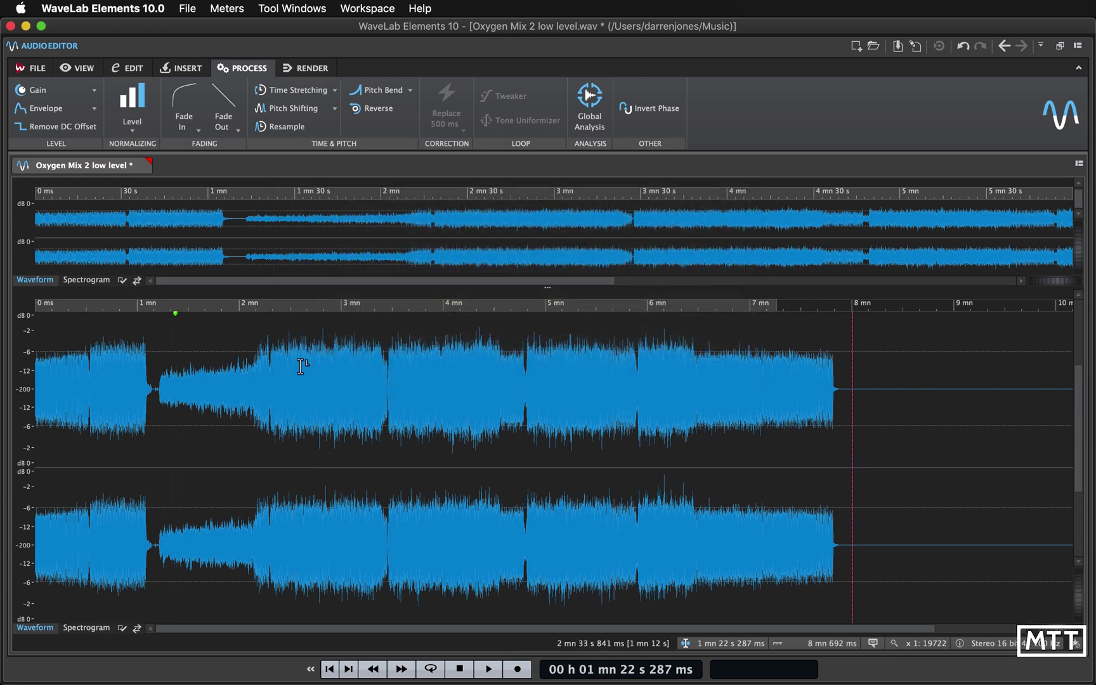
# Audition the stretch from about 2 mn 27 s, undo it, and replay from 2 mn 9 s
pyautogui.click(286, 459)
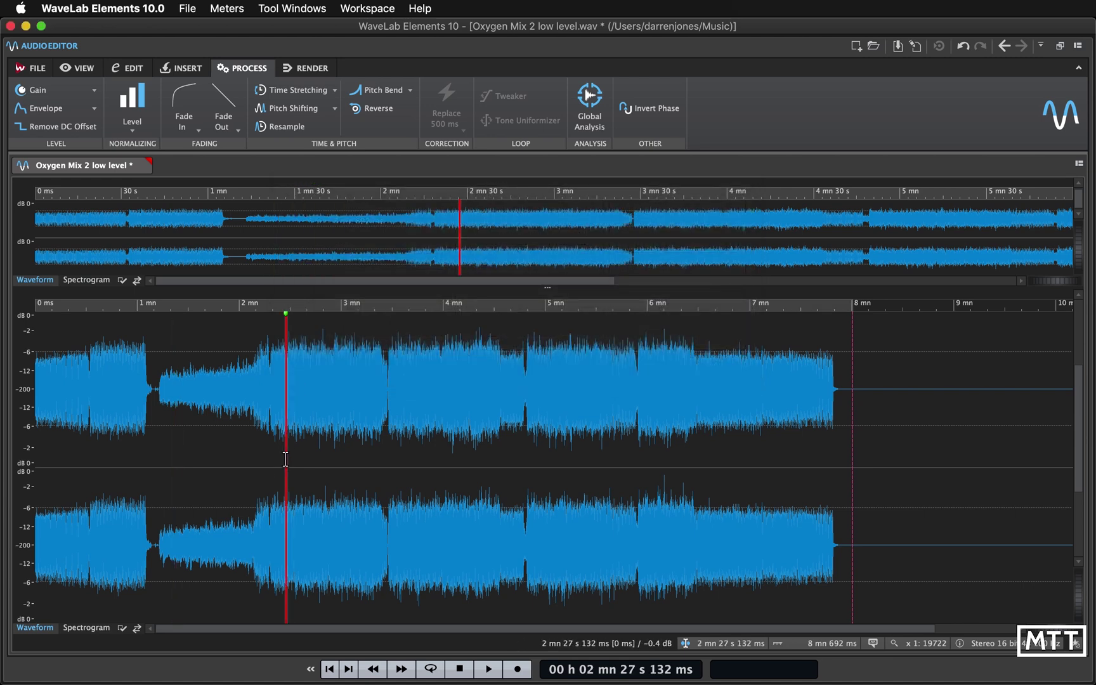
pyautogui.press('space')
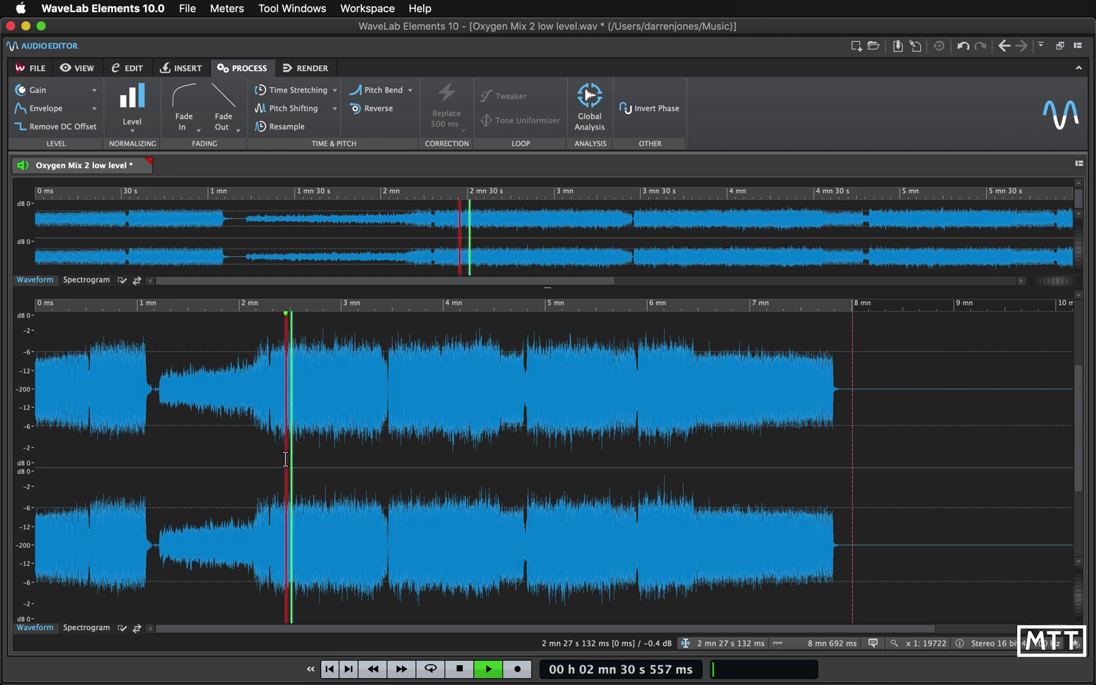
pyautogui.press('space')
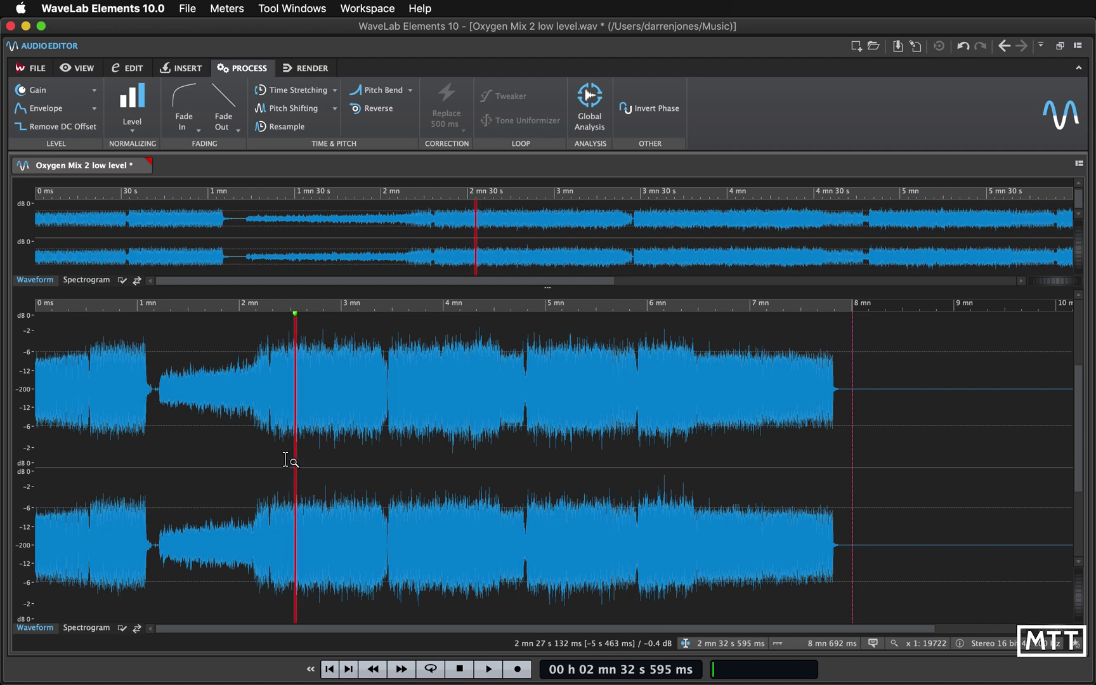
pyautogui.press('super+z')
pyautogui.click(255, 467)
pyautogui.press('space')
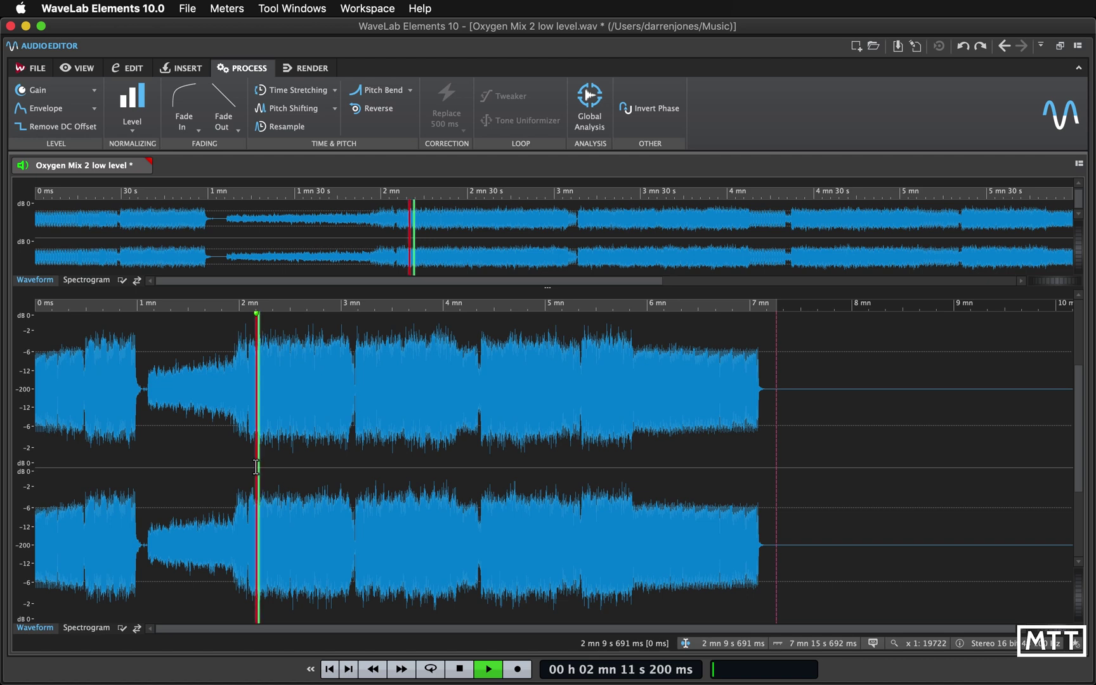
pyautogui.press('space')
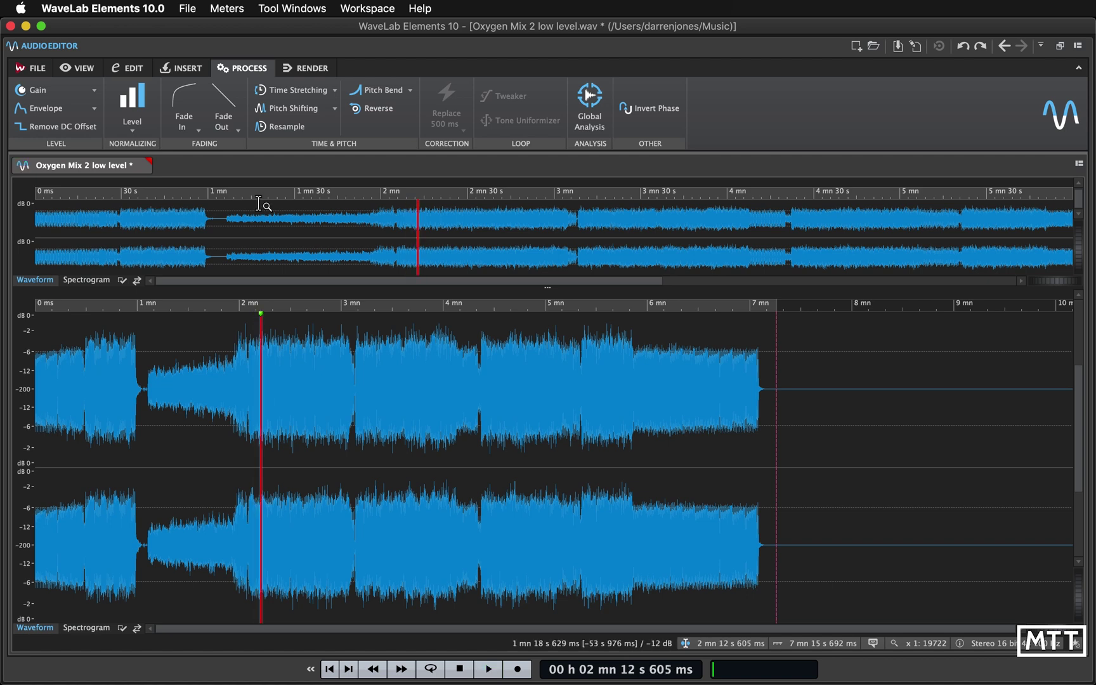
# Pitch-shift the track up +2 semitones, keeping its length
pyautogui.click(298, 108)
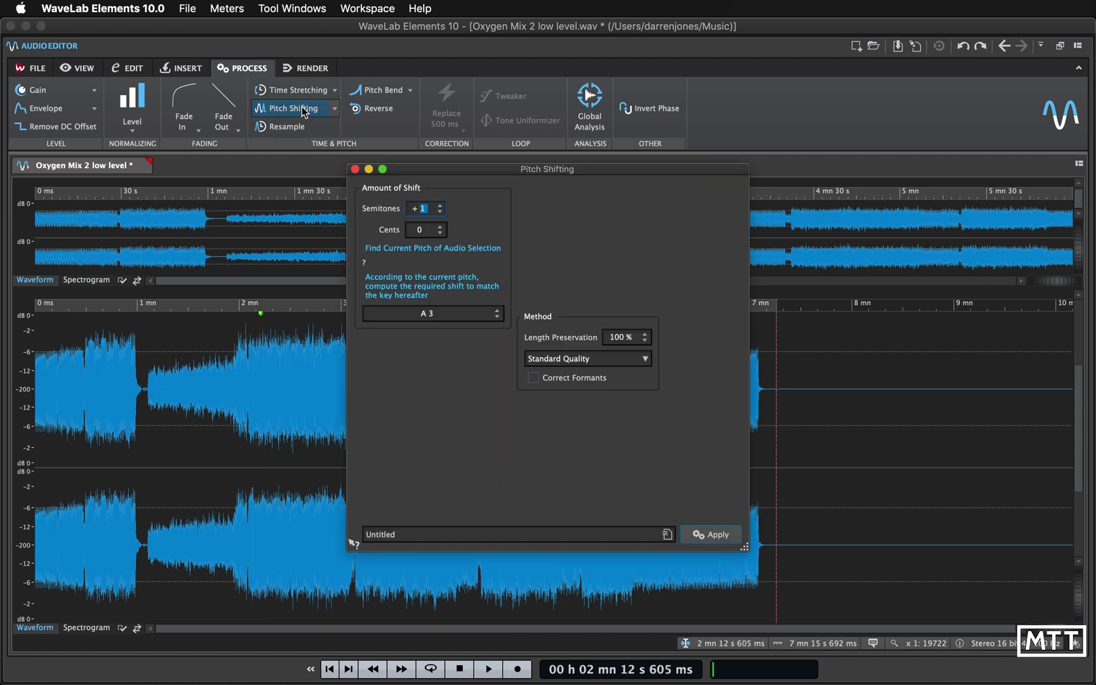
pyautogui.click(439, 206)
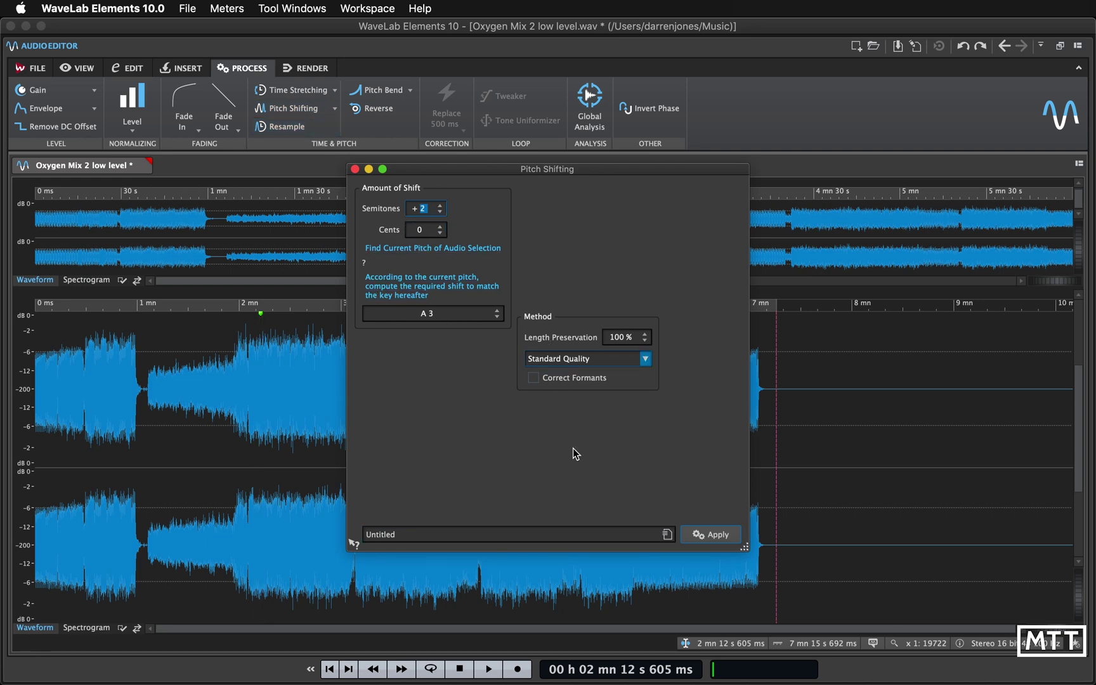
pyautogui.click(711, 536)
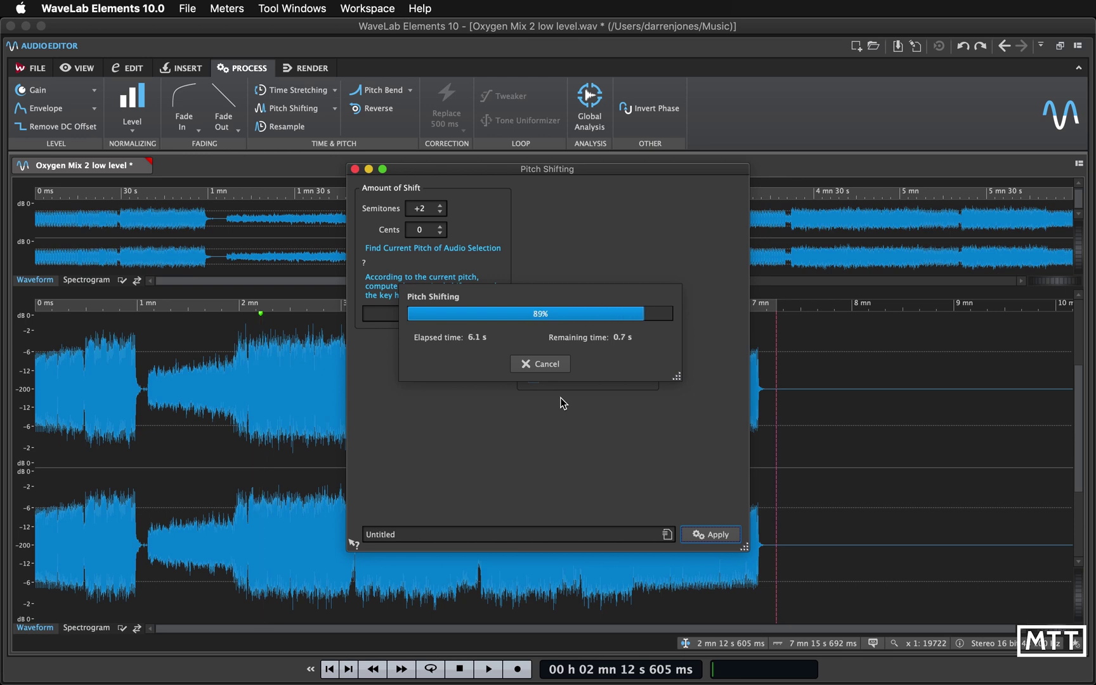
pyautogui.click(355, 169)
# Play the pitch-shifted audio from near 2 minutes, then stop
pyautogui.click(248, 453)
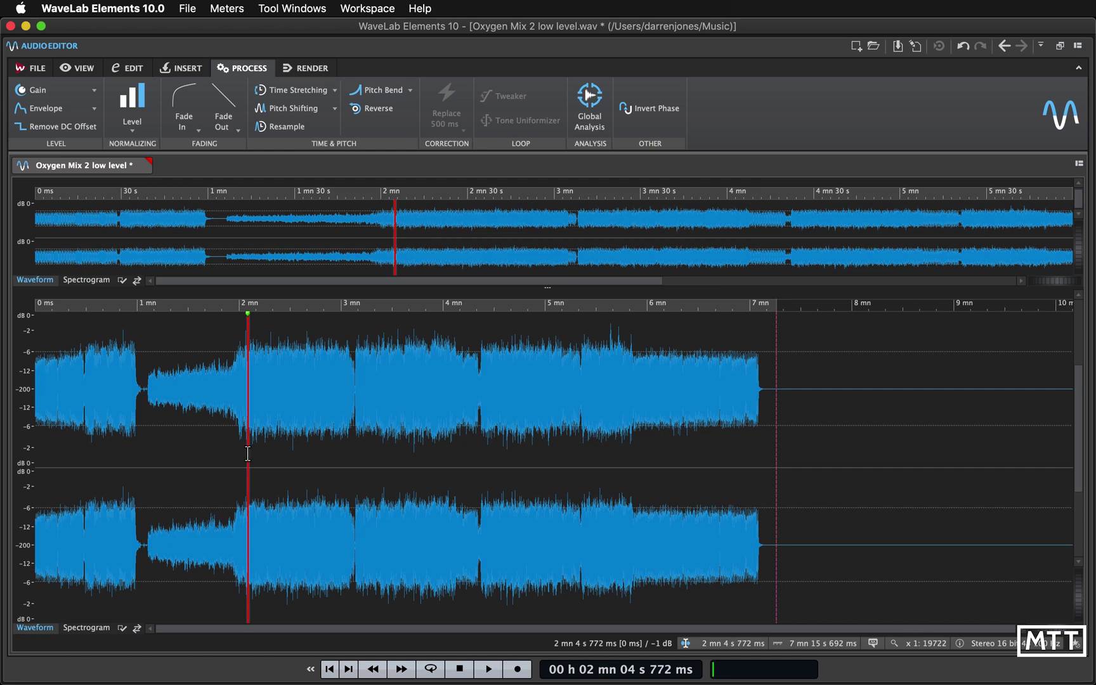
pyautogui.press('space')
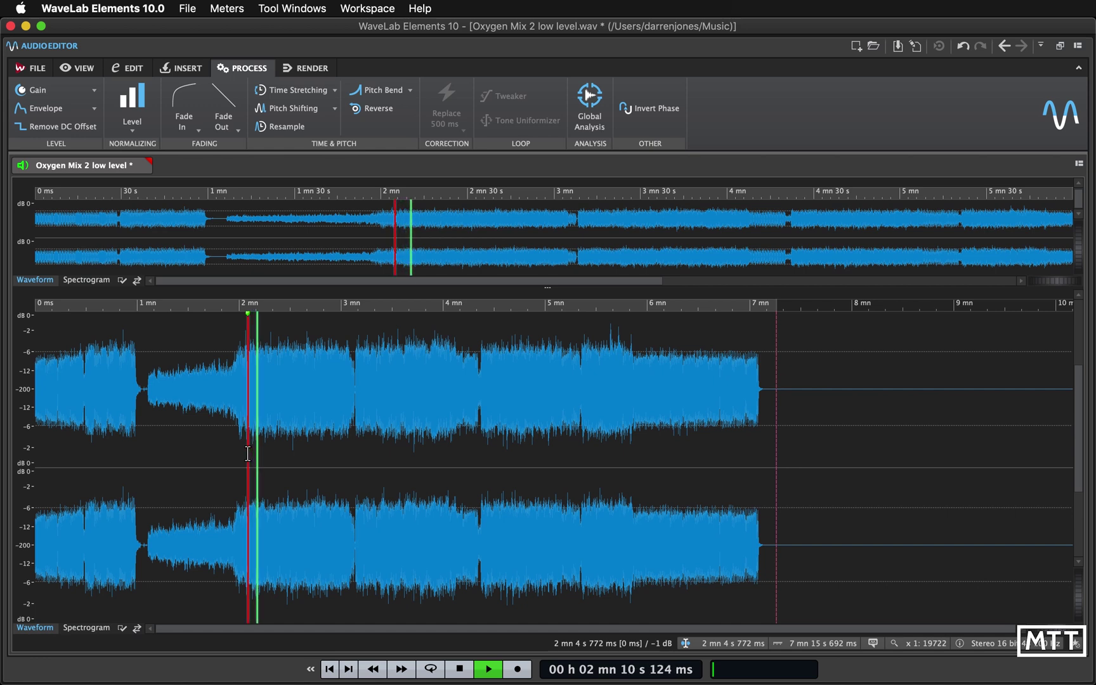
pyautogui.press('space')
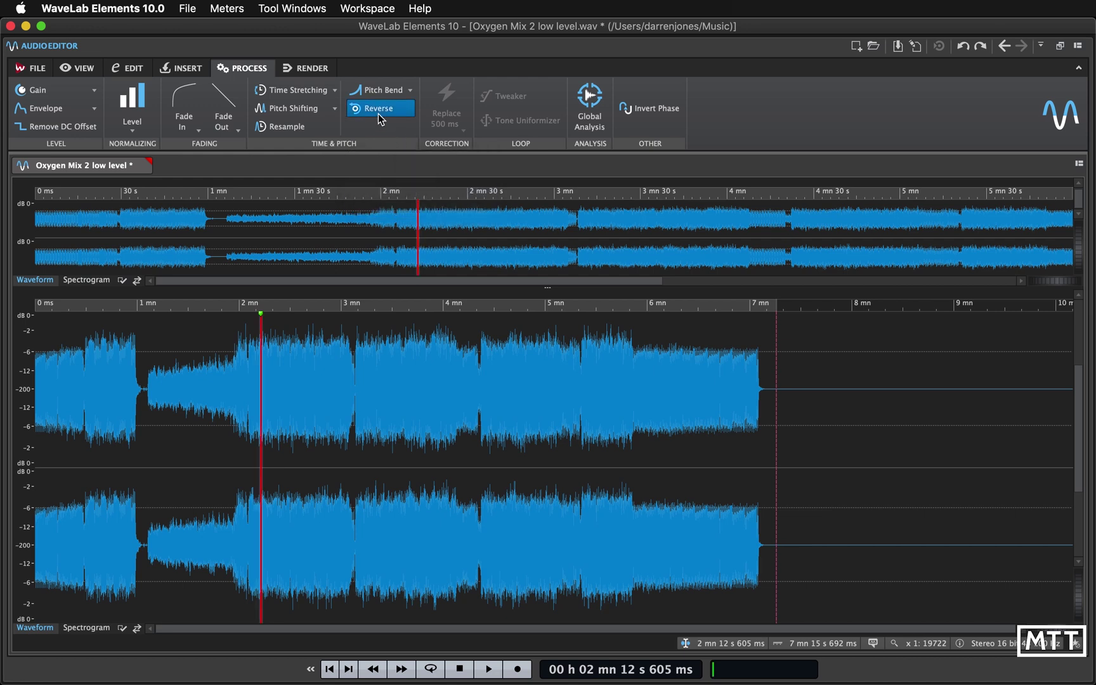
pyautogui.click(378, 109)
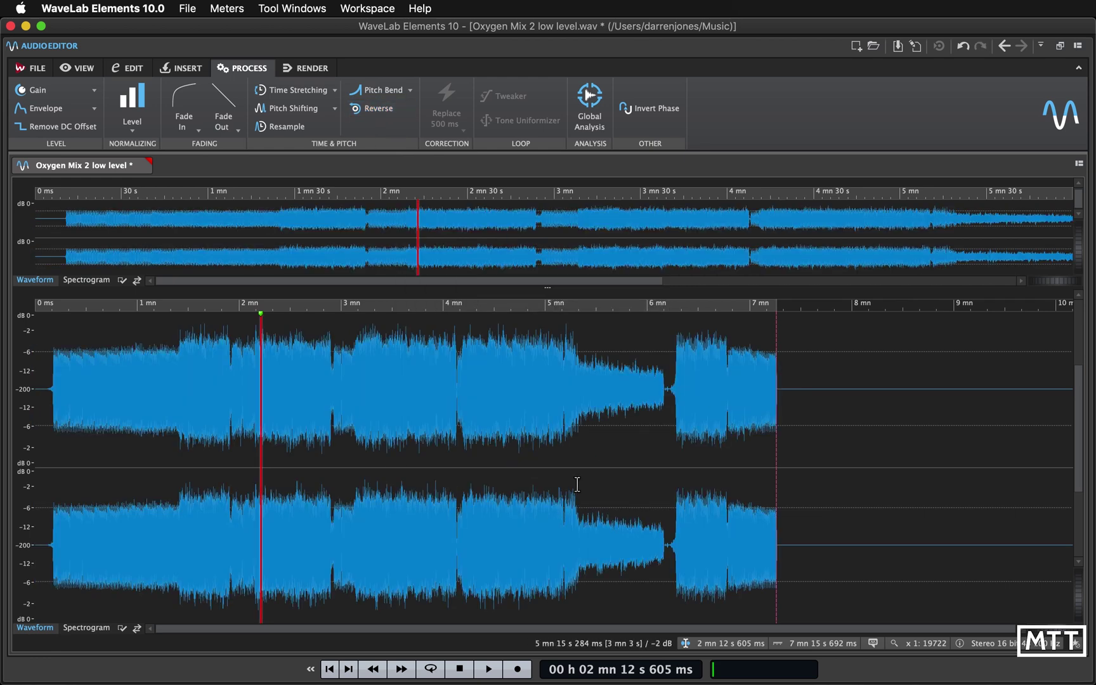
pyautogui.click(568, 479)
pyautogui.press('space')
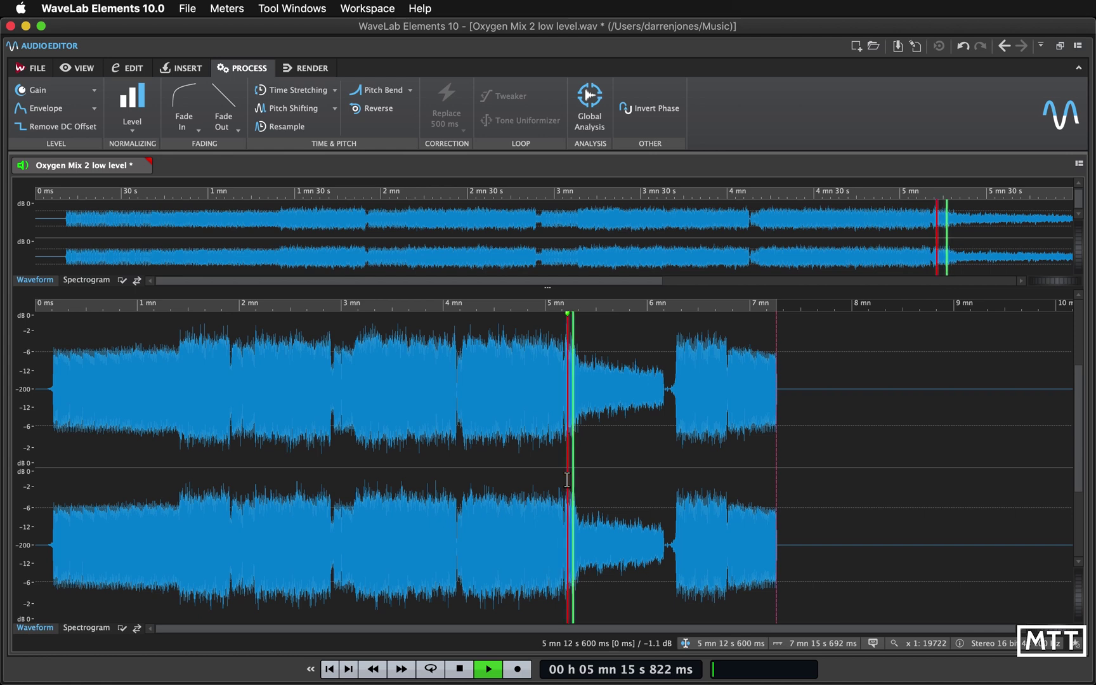
pyautogui.press('space')
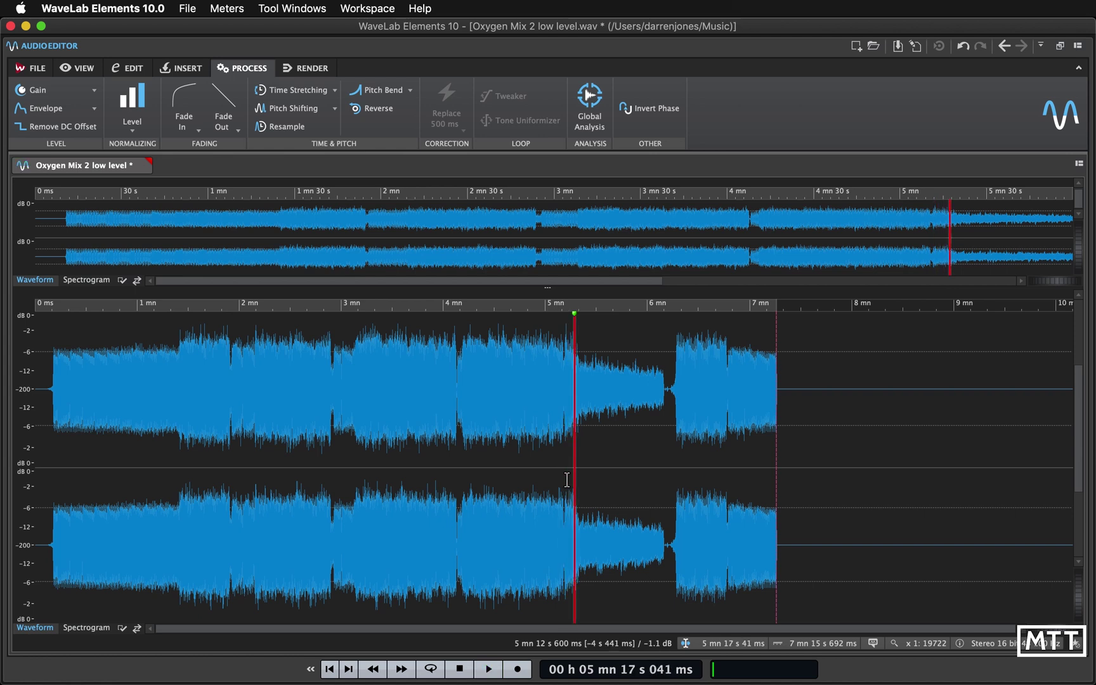
pyautogui.press('super+z')
pyautogui.click(359, 379)
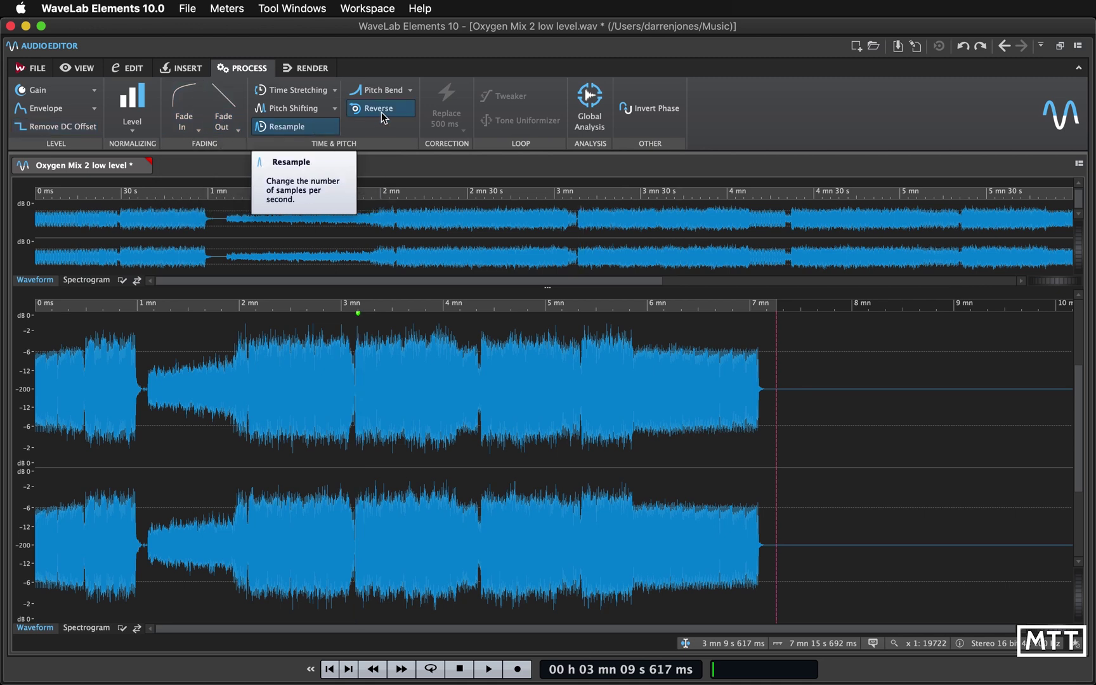
# Run Global Analysis on the file and review the Loudness, Pitch, DC offset/bit depth and Errors results
pyautogui.click(587, 105)
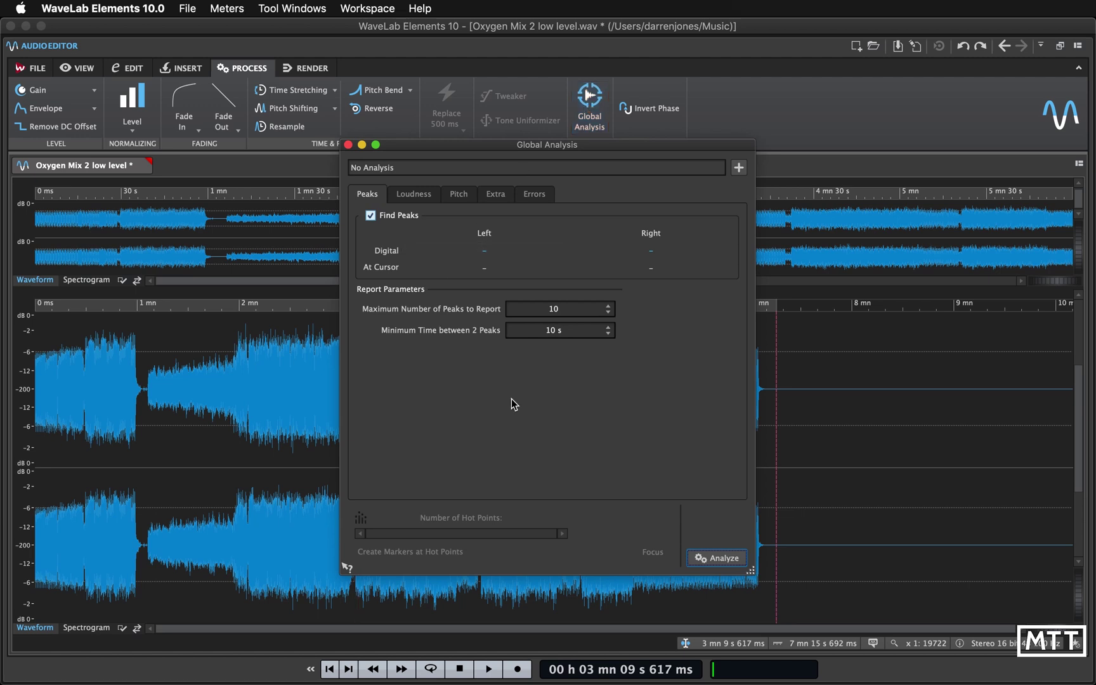
pyautogui.click(719, 558)
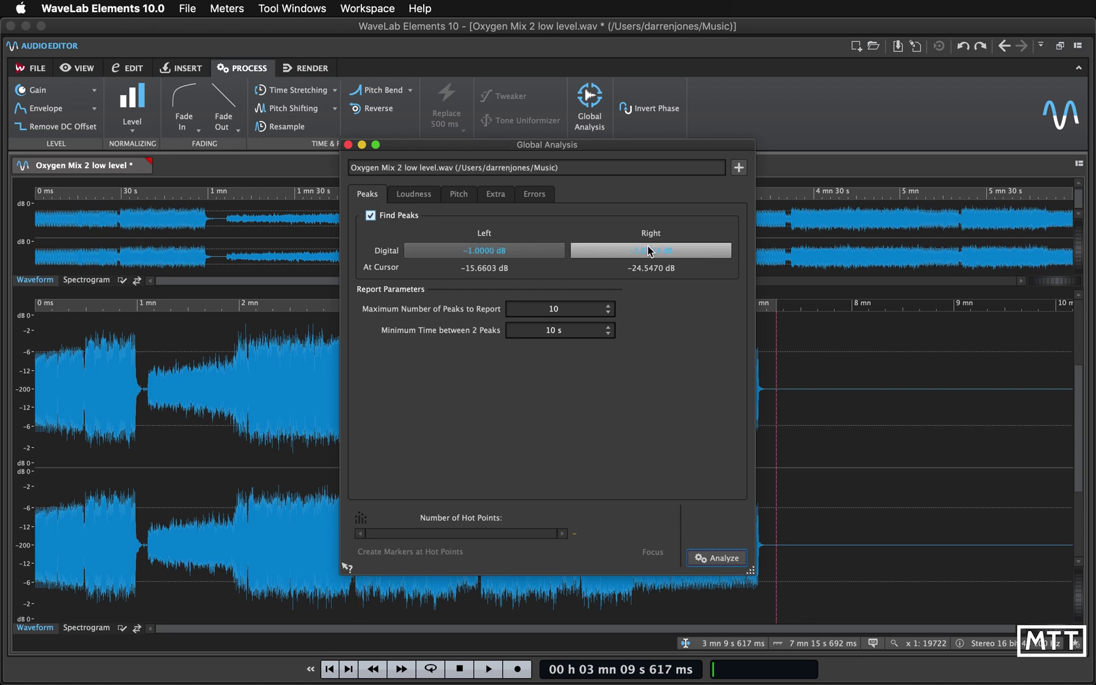
pyautogui.click(418, 194)
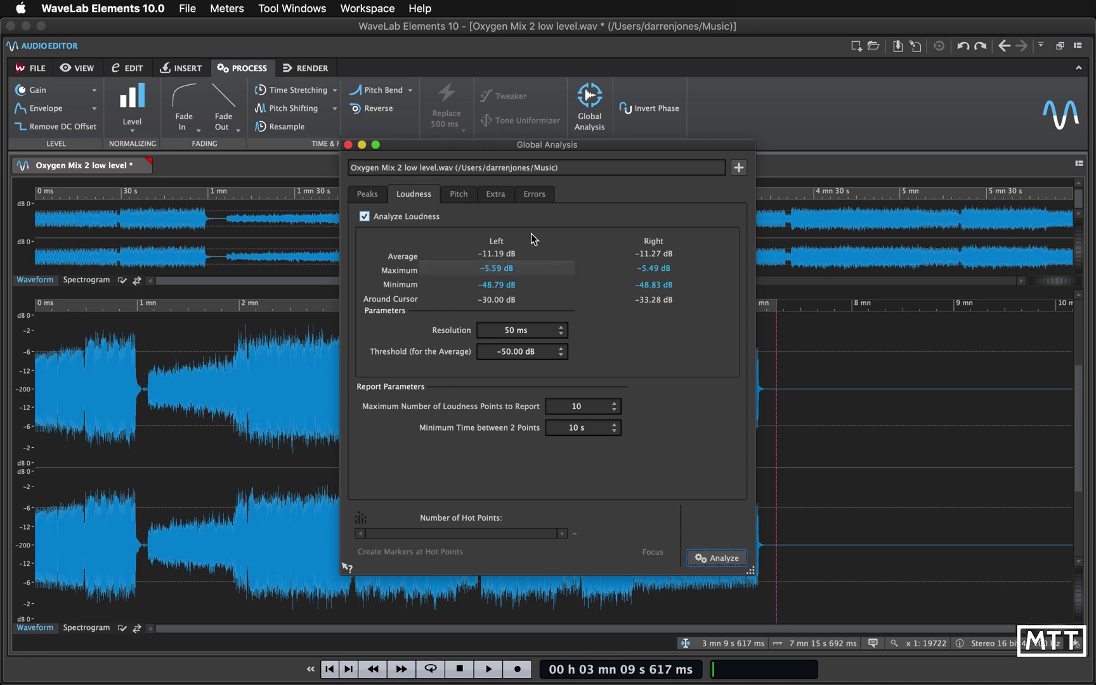
pyautogui.click(456, 196)
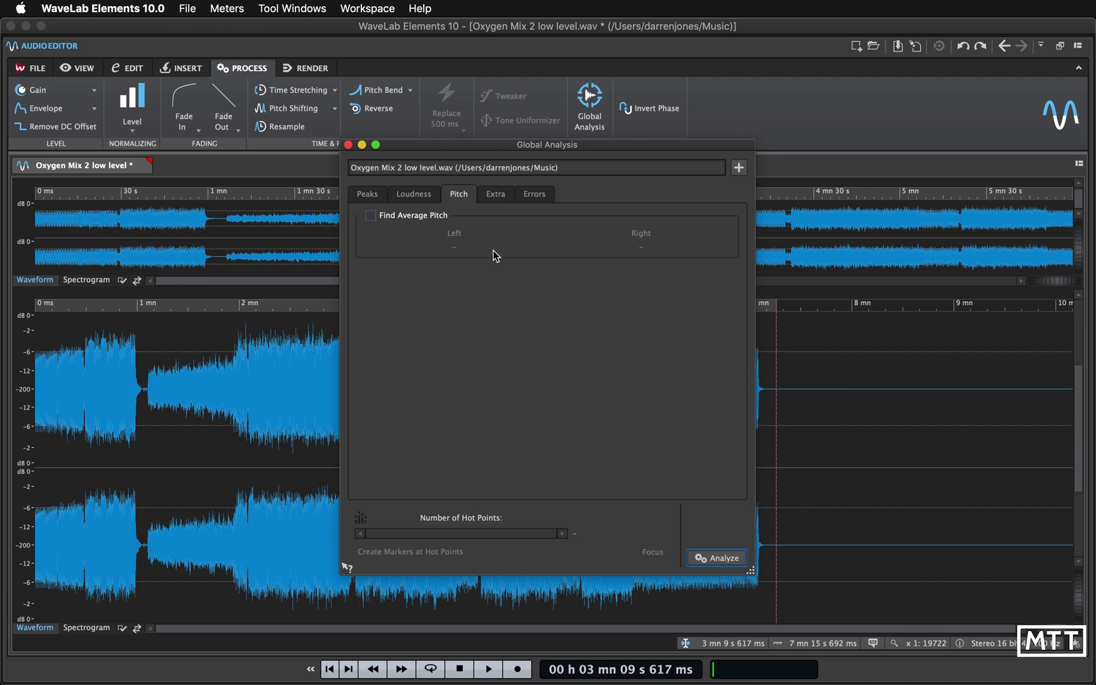
pyautogui.click(495, 198)
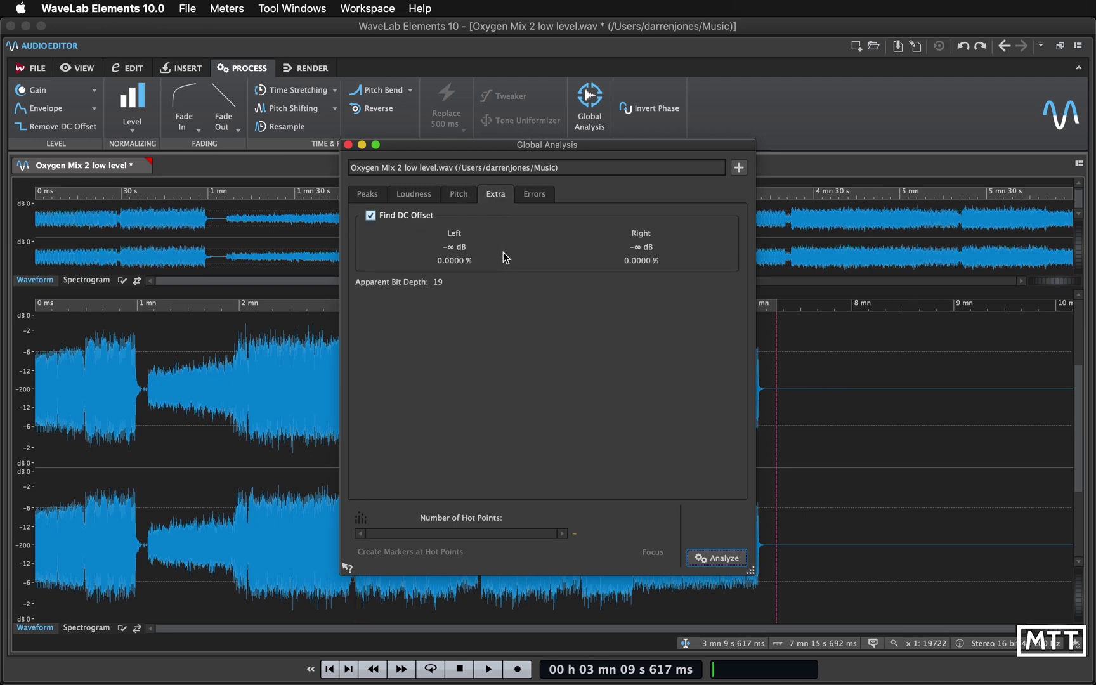
pyautogui.click(530, 201)
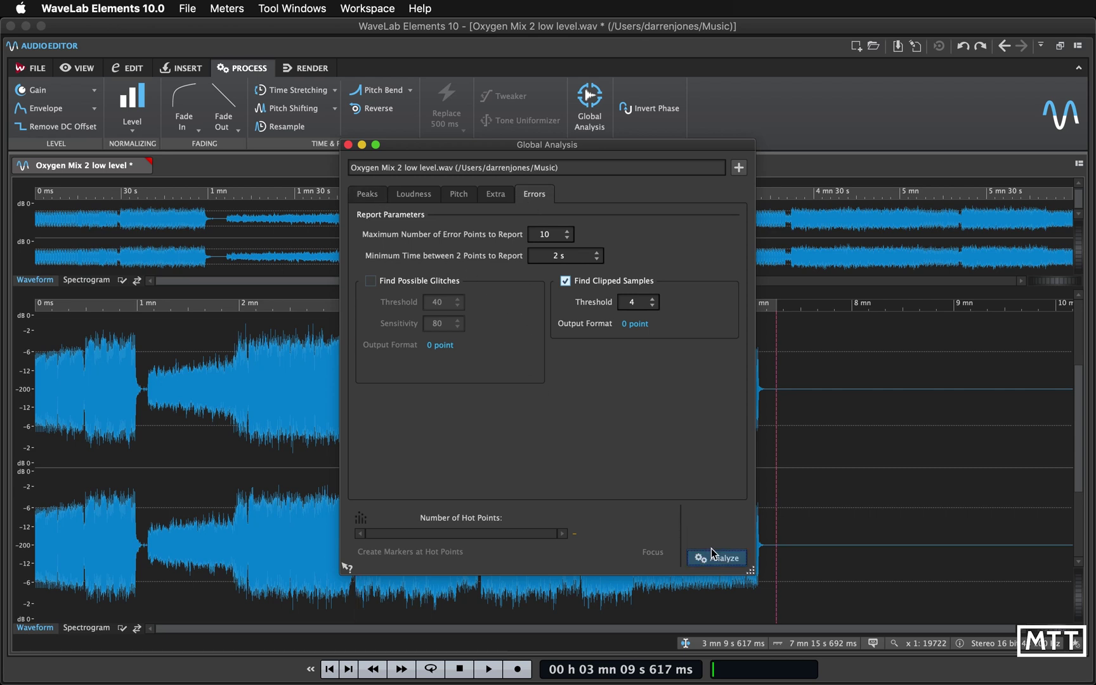
# Enable Find Possible Glitches, re-analyze, and create markers at the 10 glitch hot points
pyautogui.click(370, 280)
pyautogui.click(725, 562)
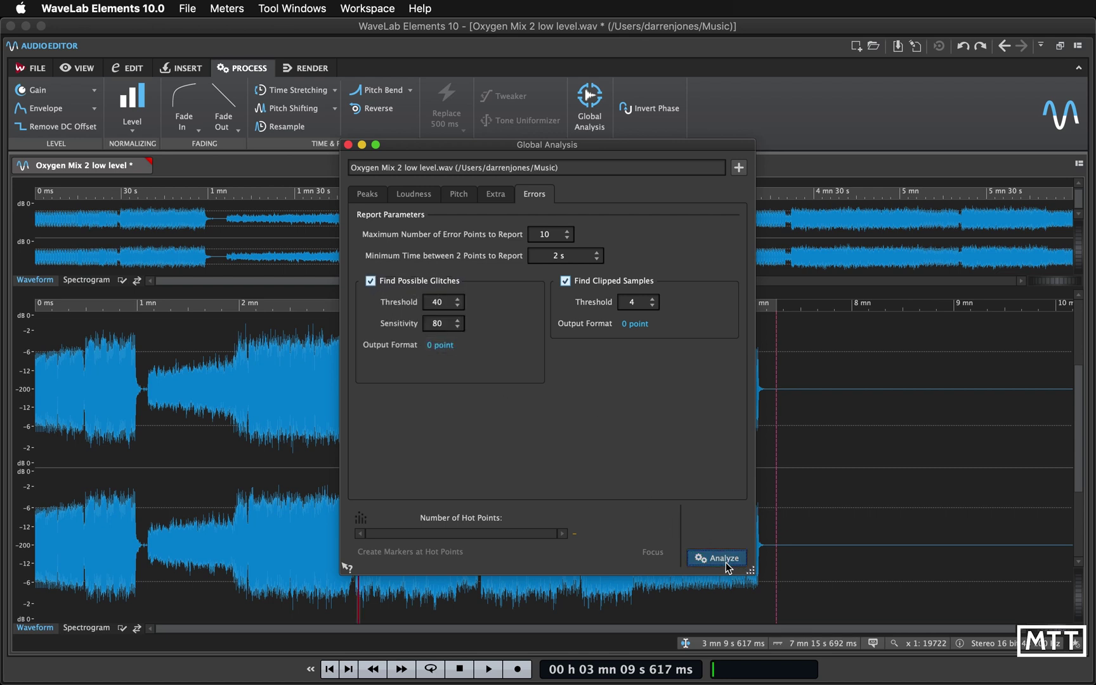
pyautogui.click(446, 348)
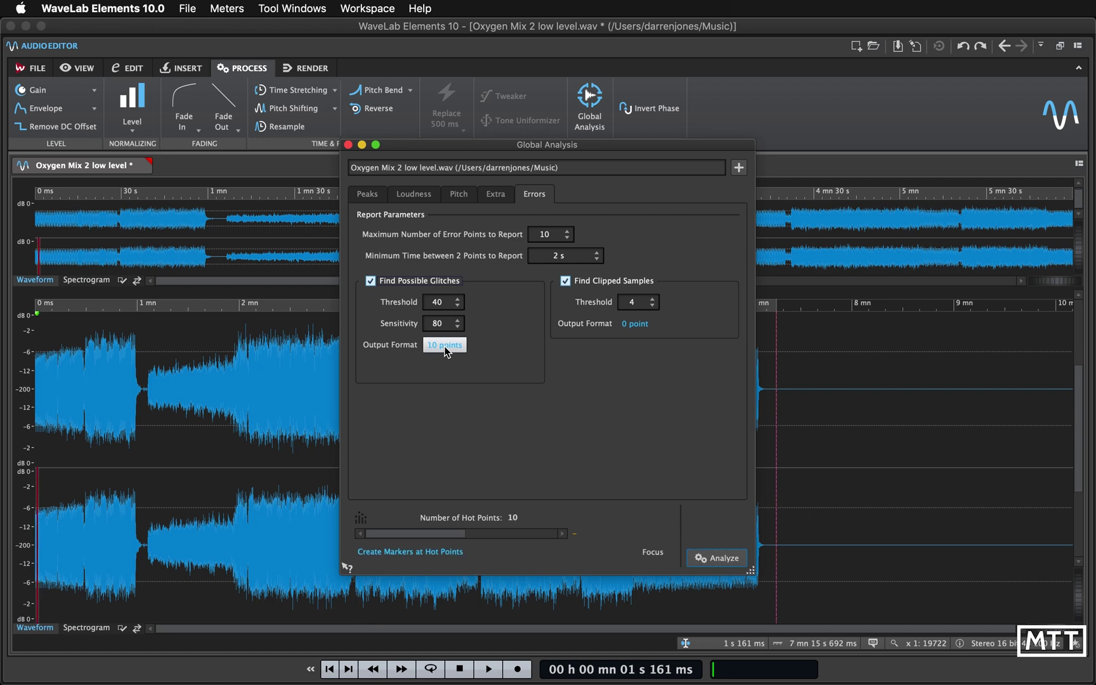
pyautogui.click(435, 552)
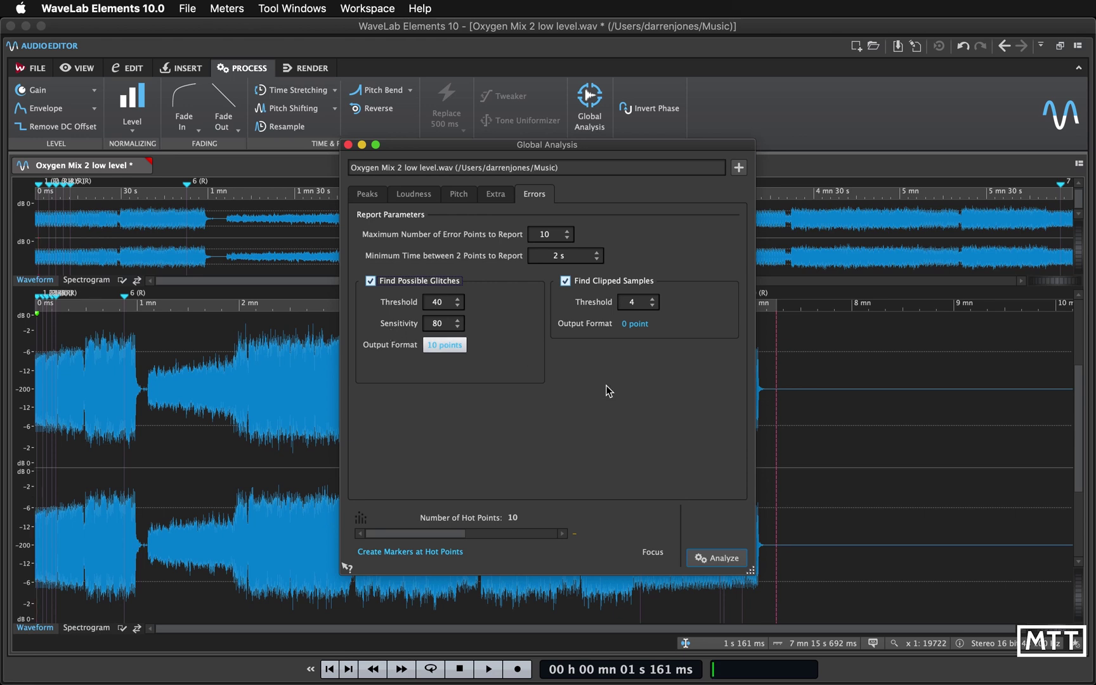
pyautogui.click(347, 145)
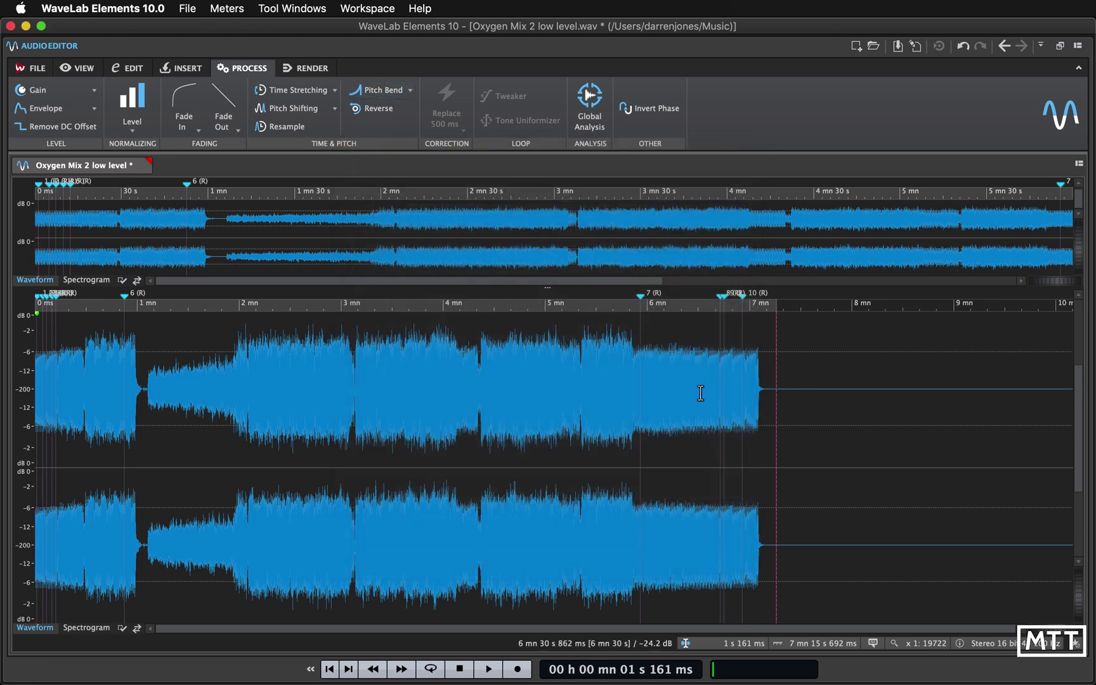
pyautogui.click(641, 343)
pyautogui.scroll(2, 640, 362)
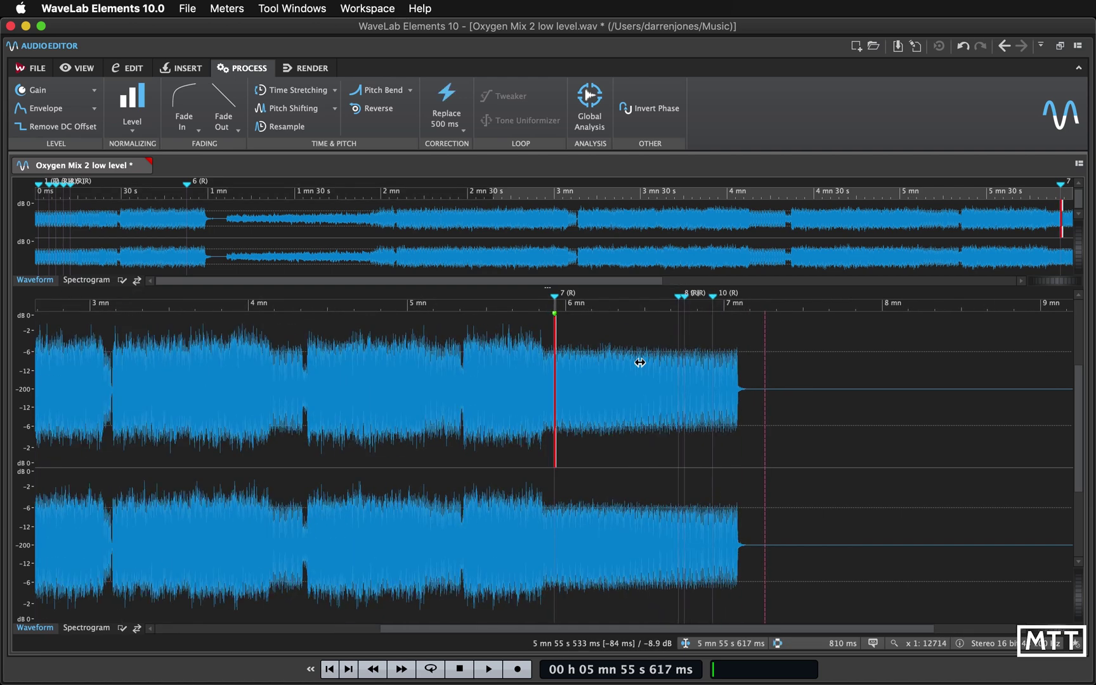
pyautogui.scroll(8, 640, 362)
pyautogui.scroll(8, 639, 362)
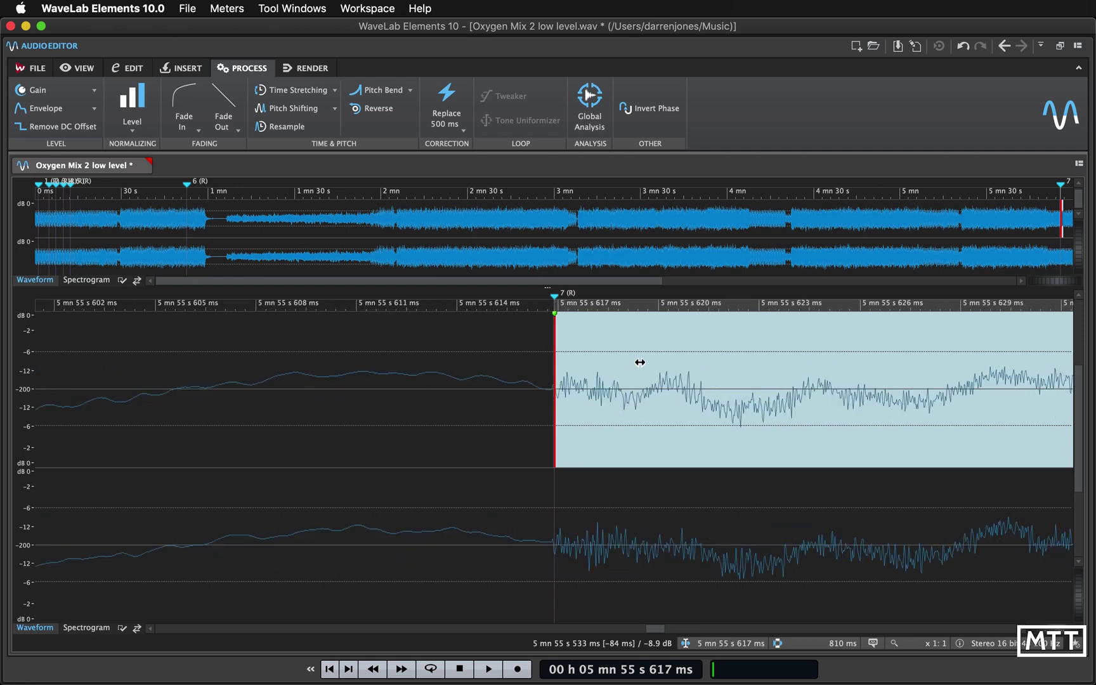
pyautogui.scroll(5, 640, 362)
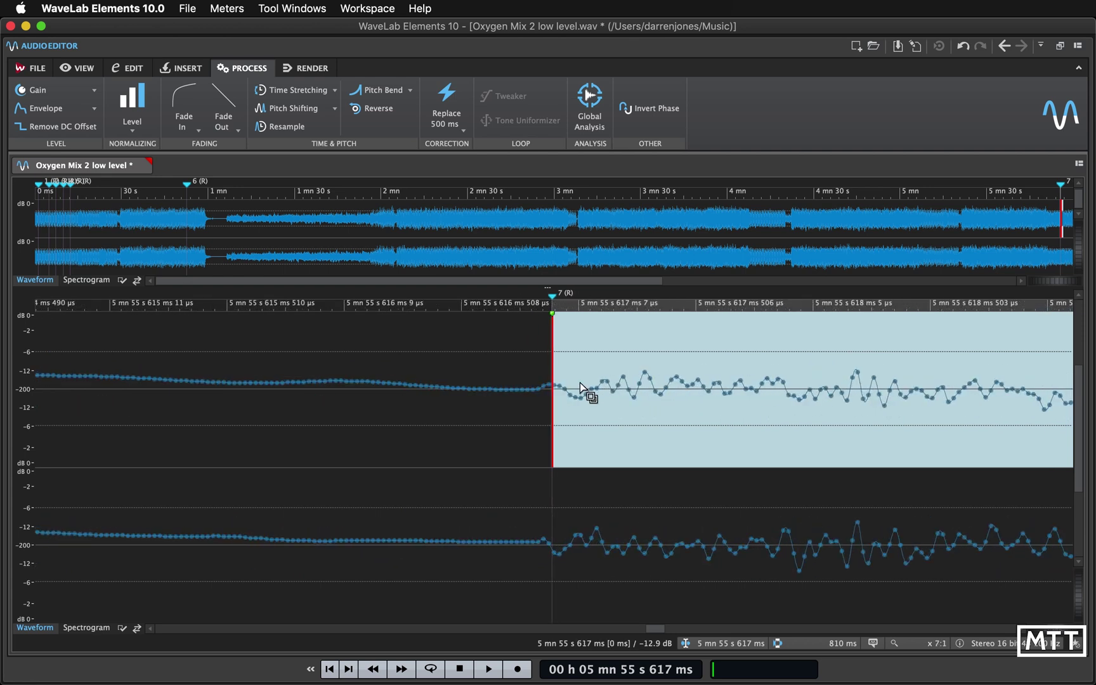
pyautogui.scroll(-5, 561, 549)
pyautogui.scroll(-10, 562, 549)
pyautogui.scroll(-3, 561, 549)
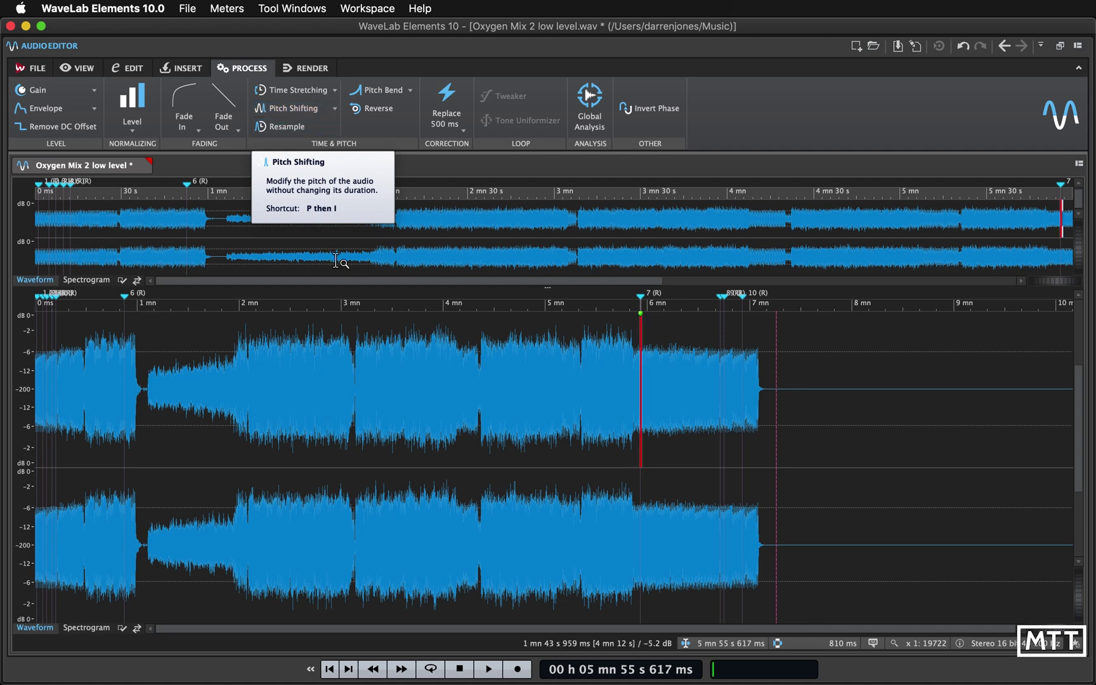
pyautogui.click(389, 355)
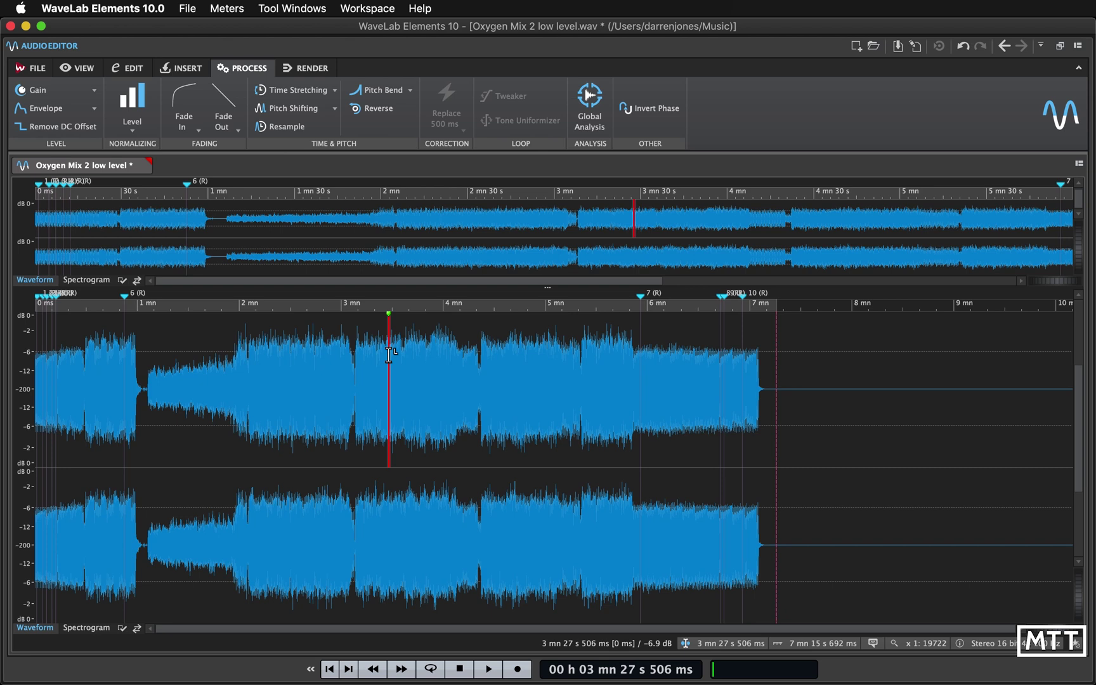